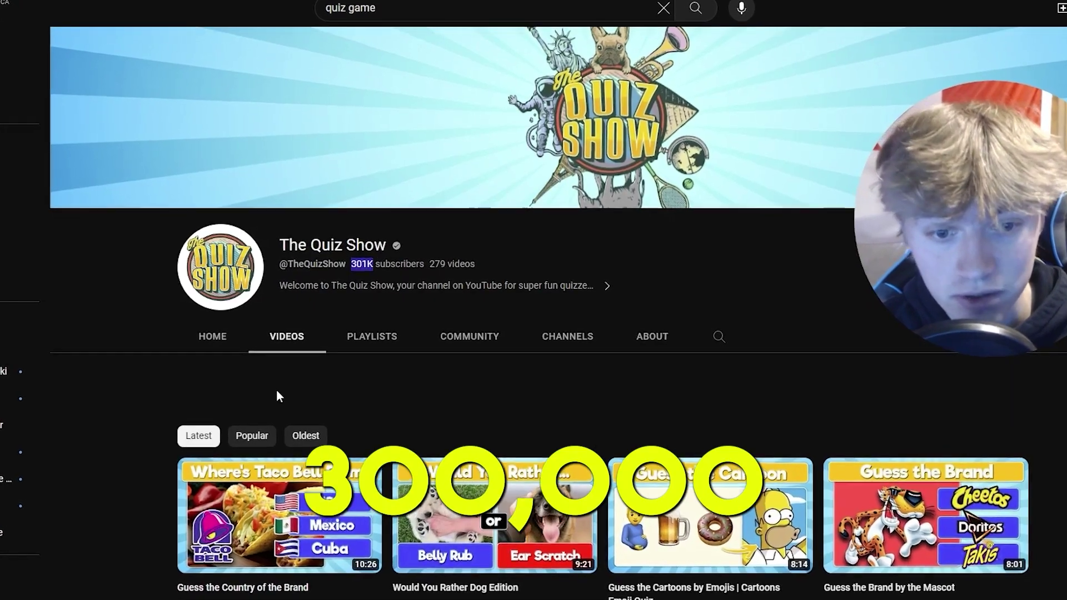
- Sort The Quiz Show's and Quiz Blitz's YouTube videos by Popular
left_click(252, 442)
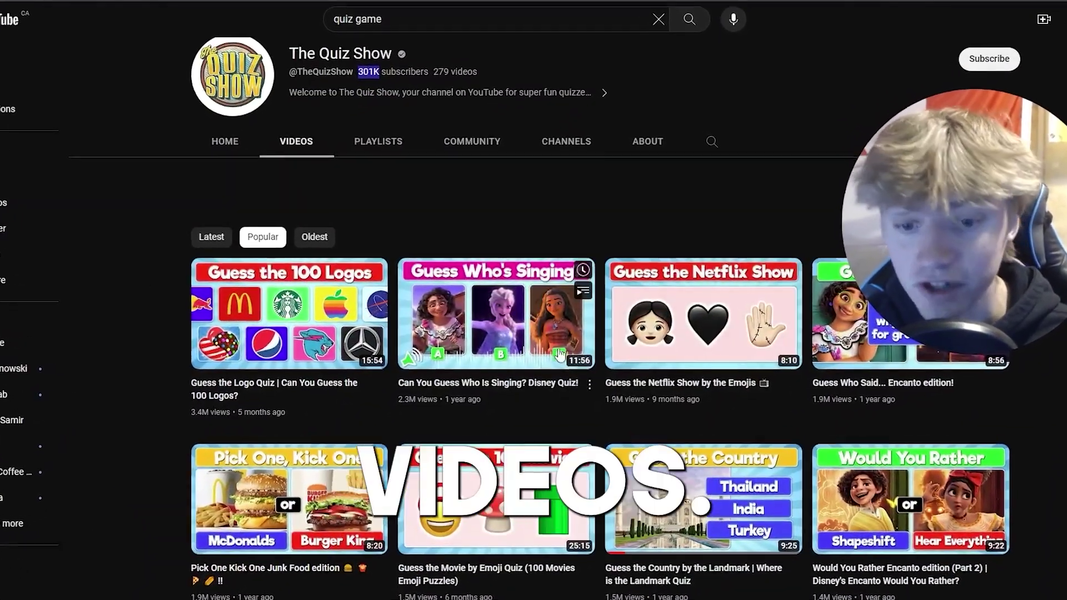
mouse_move(564, 555)
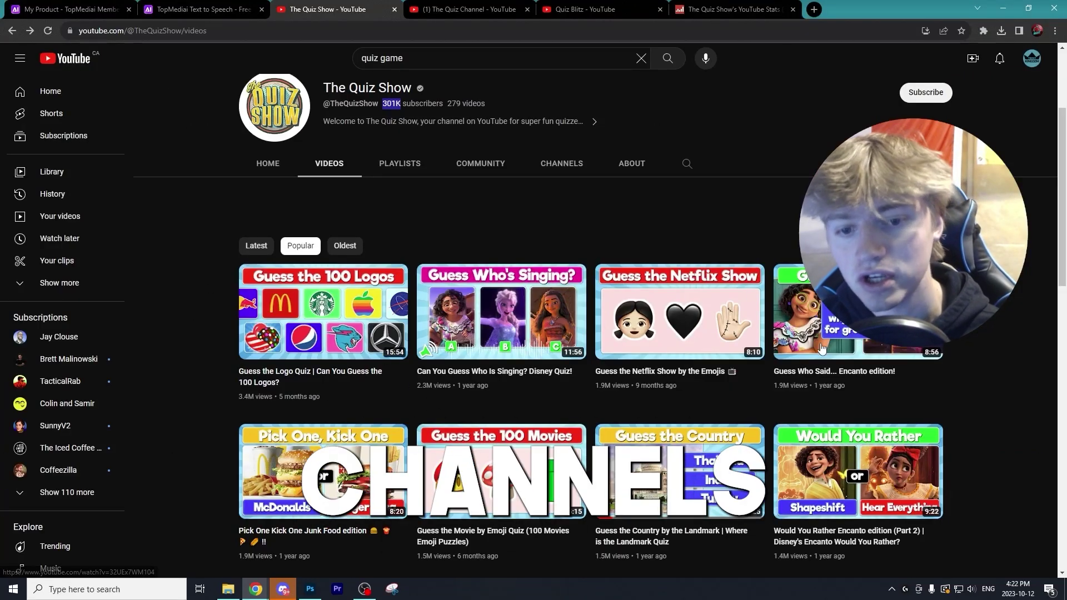
scroll(821, 348, "down", 2)
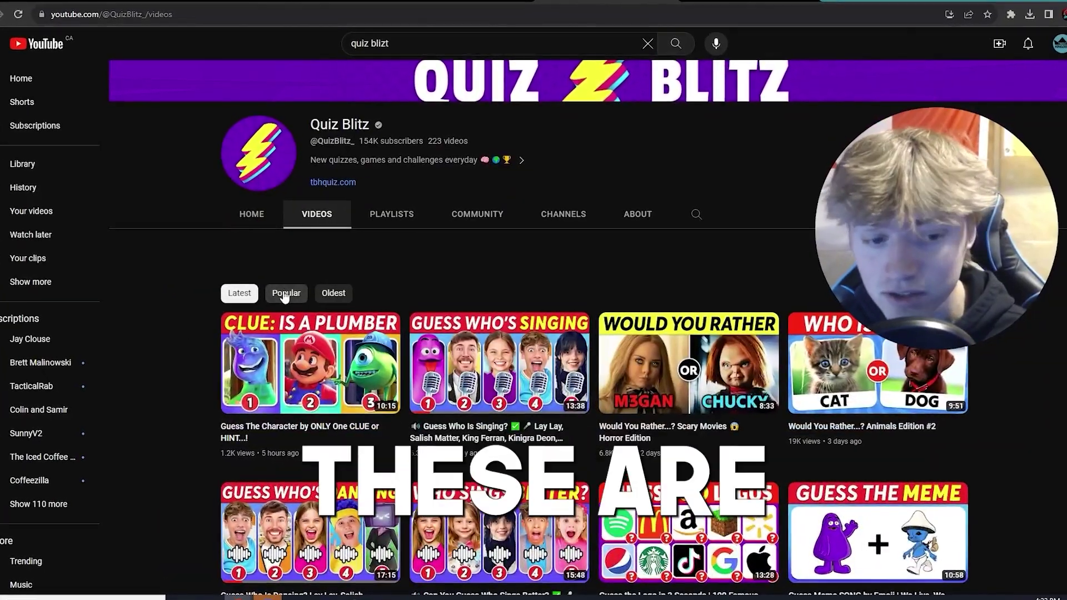
left_click(284, 295)
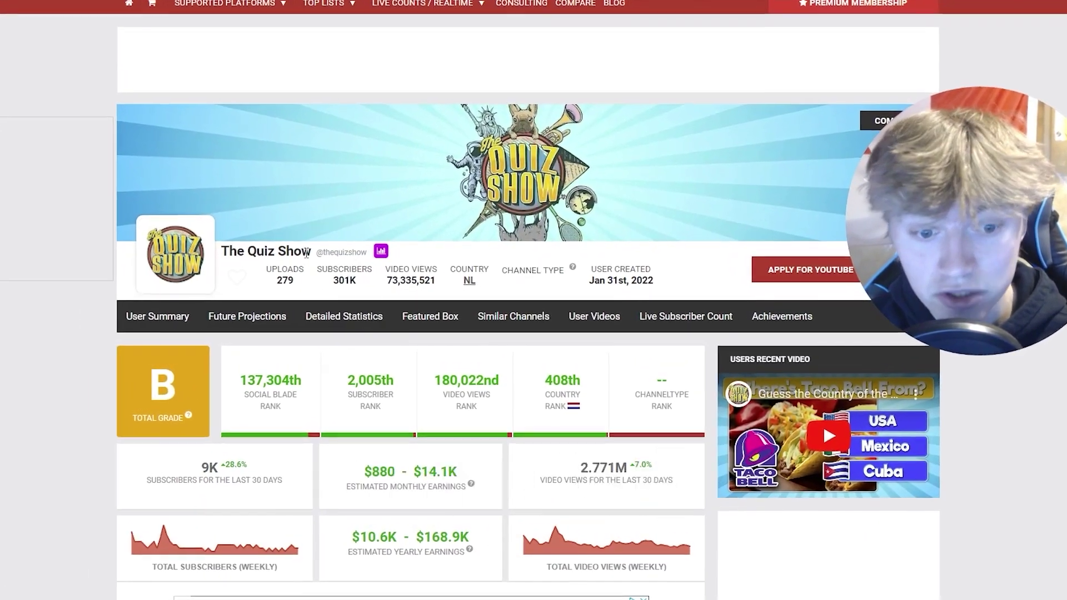
- Scroll through The Quiz Show's statistics on Social Blade
scroll(470, 355, "down", 2)
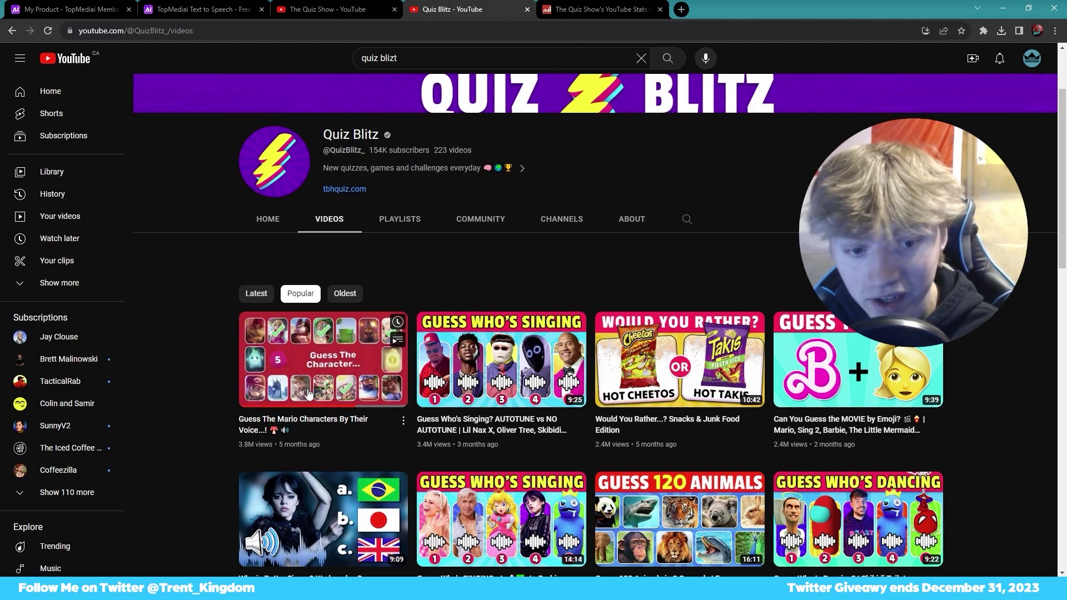
- Open the 'Guess The Mario Characters By Their Voice' video
left_click(309, 393)
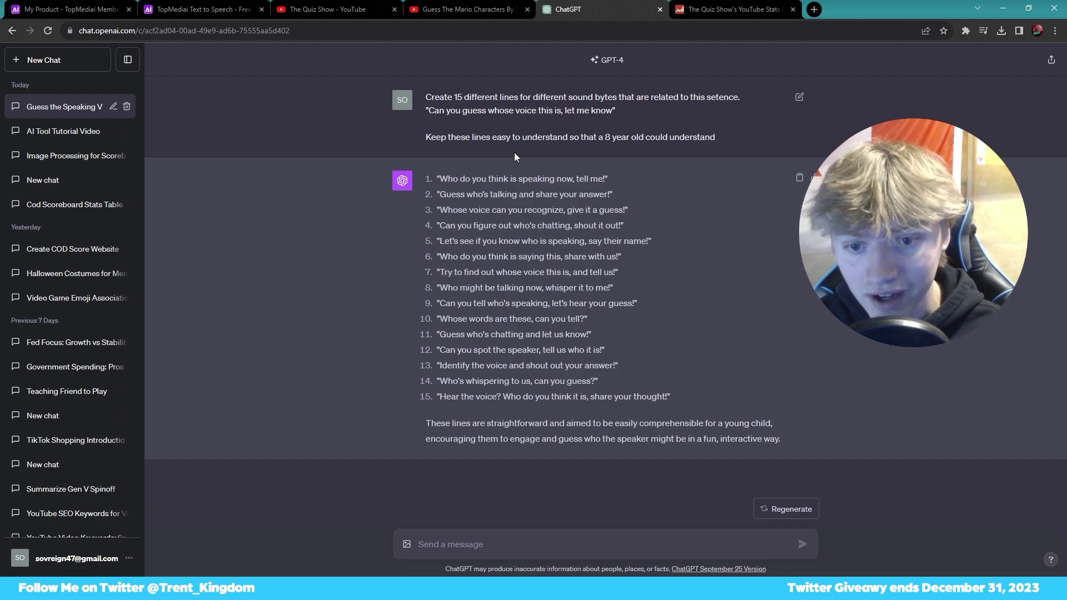
- Copy the first of ChatGPT's fifteen generated sound-bite lines
triple_click(667, 397)
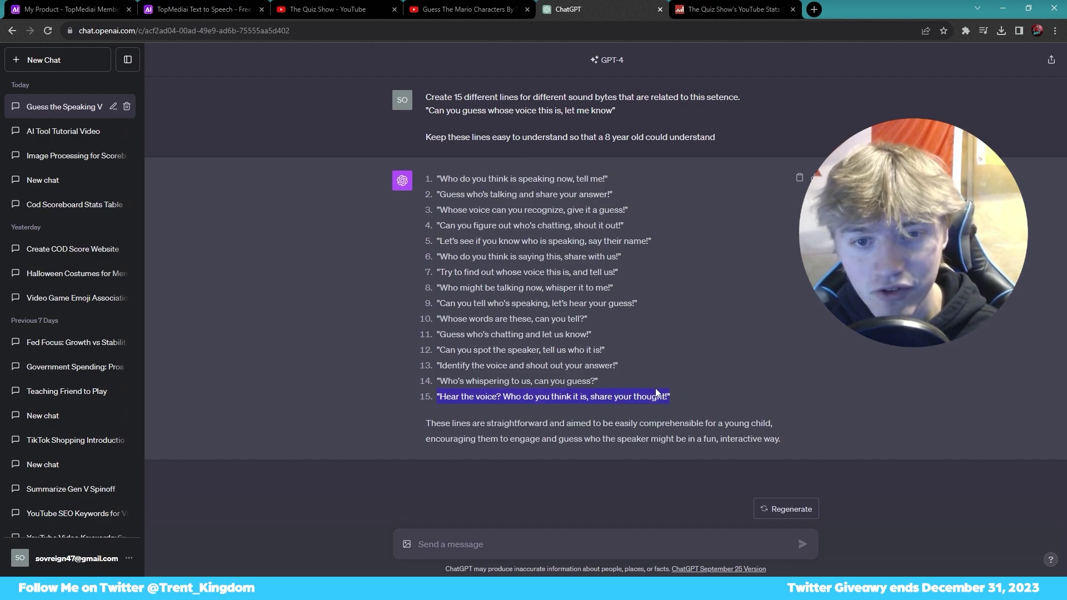
left_click(453, 111)
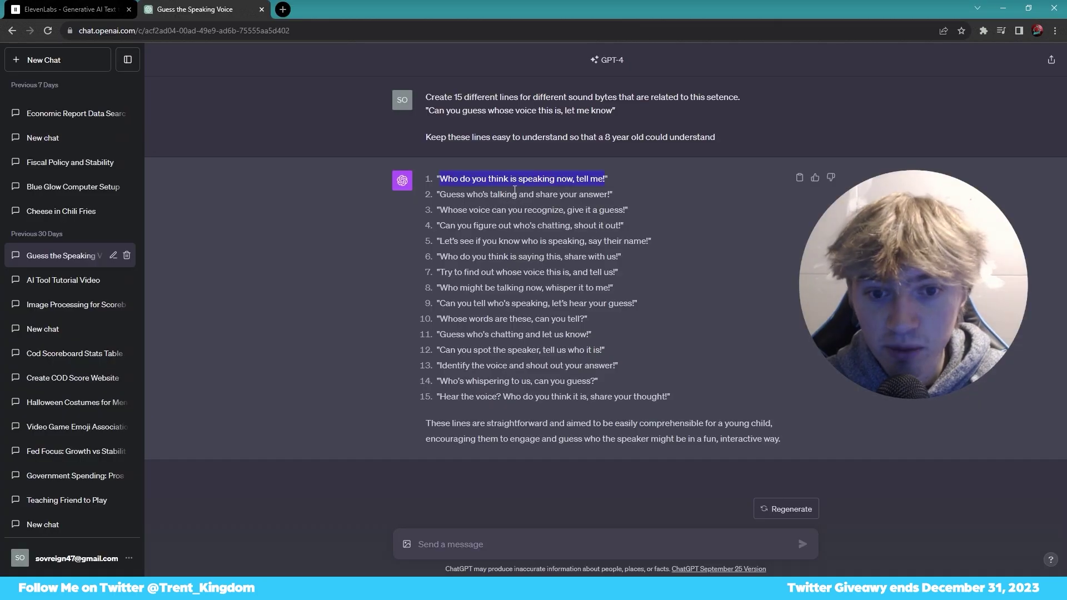
right_click(462, 177)
left_click(501, 181)
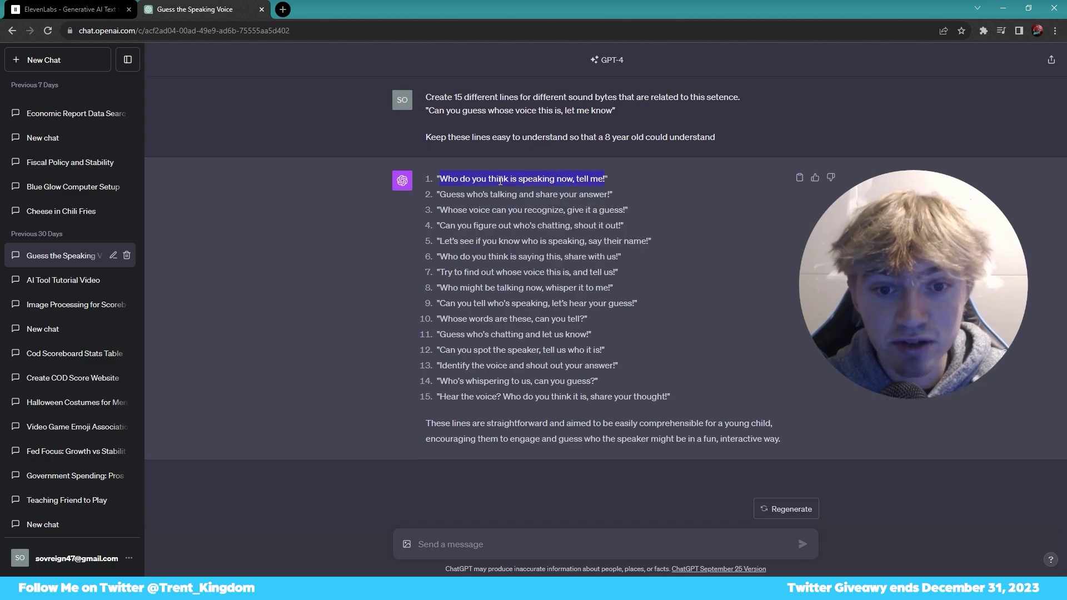
left_click(439, 181)
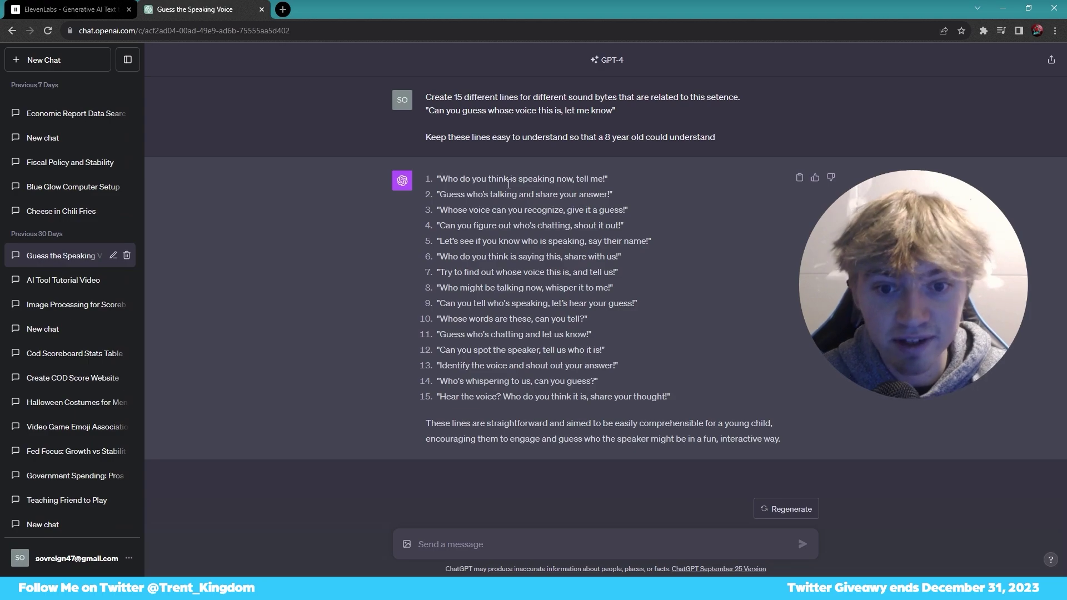
- Paste 'Who do you think is speaking now, tell me!' into the ElevenLabs speech text box
left_click(22, 9)
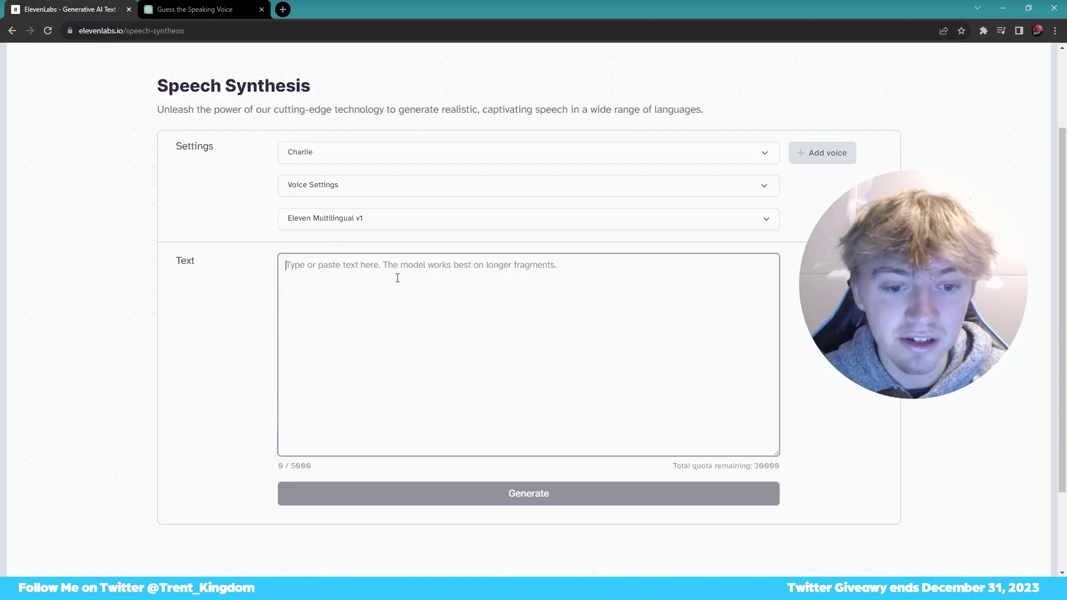
right_click(359, 273)
left_click(421, 359)
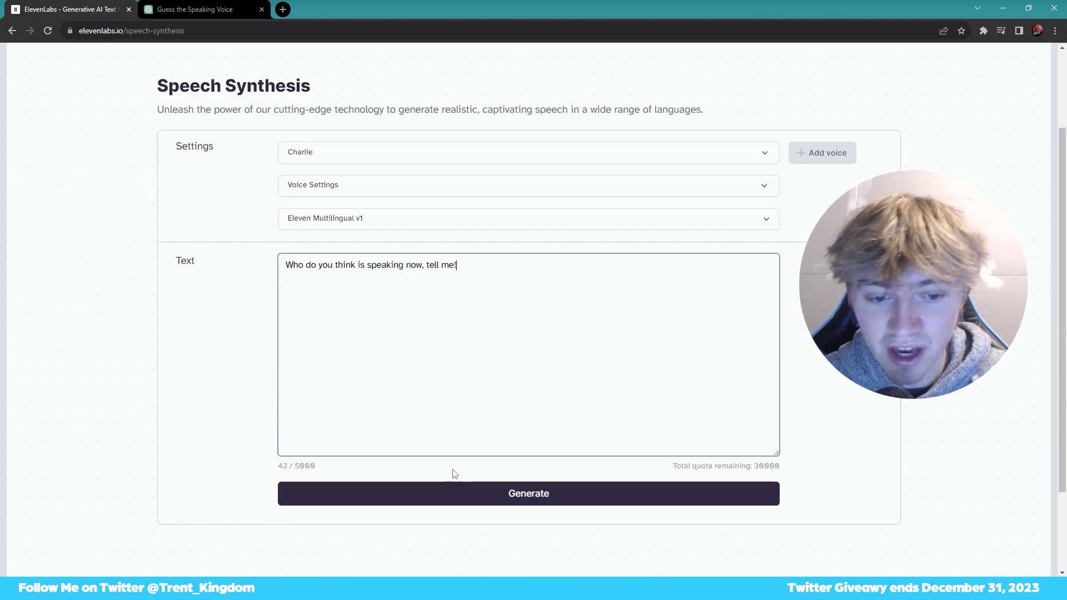
left_click_drag(313, 469, 278, 469)
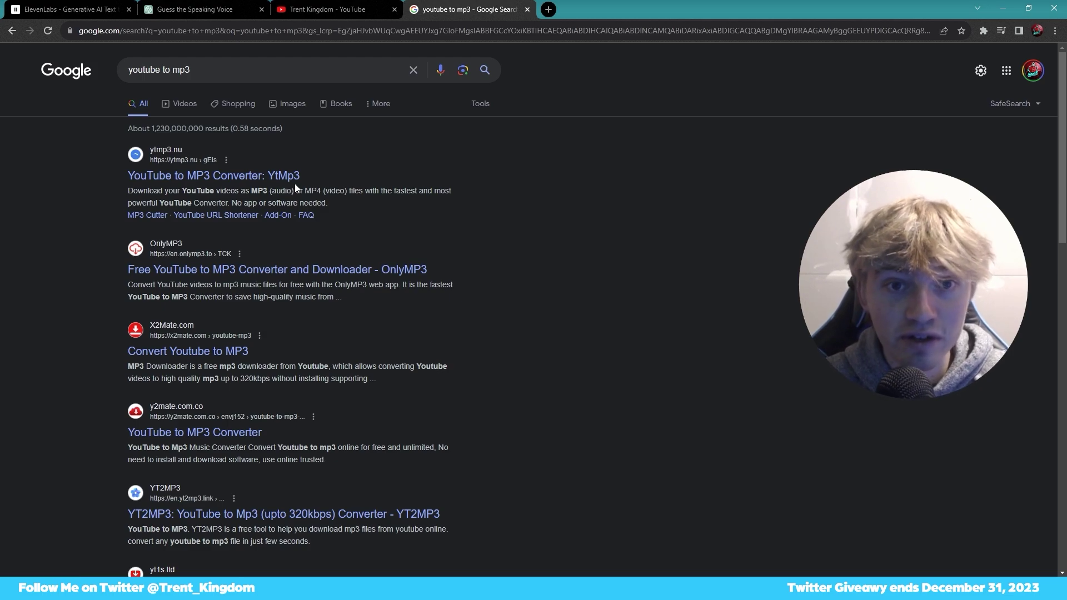
- Switch to the ChatGPT conversation tab
left_click(200, 9)
- Start a new Instant Voice Cloning voice in ElevenLabs VoiceLab
left_click(67, 9)
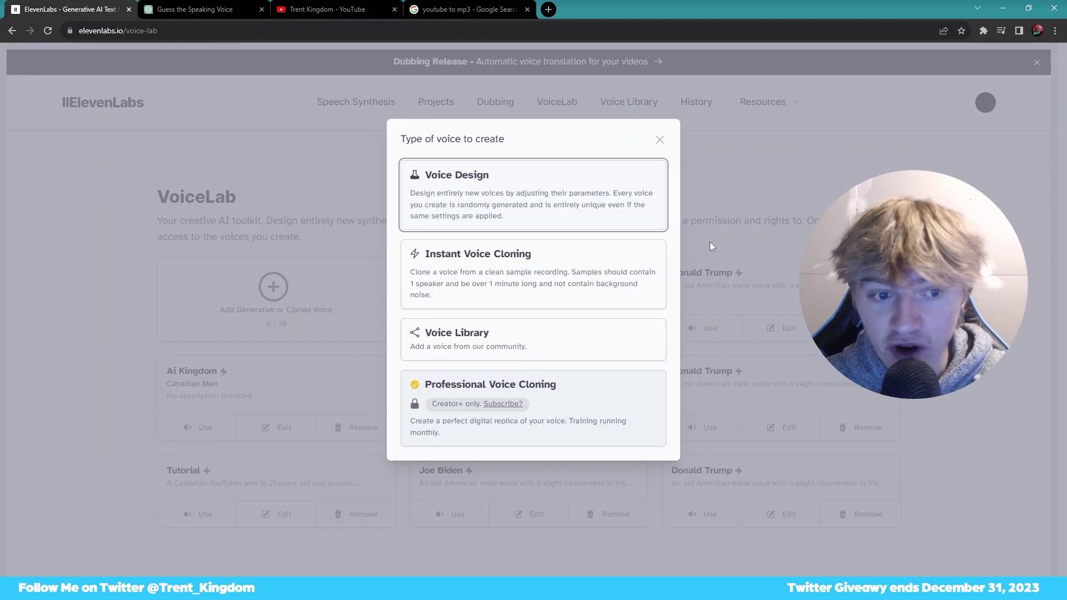
left_click(659, 139)
left_click(295, 298)
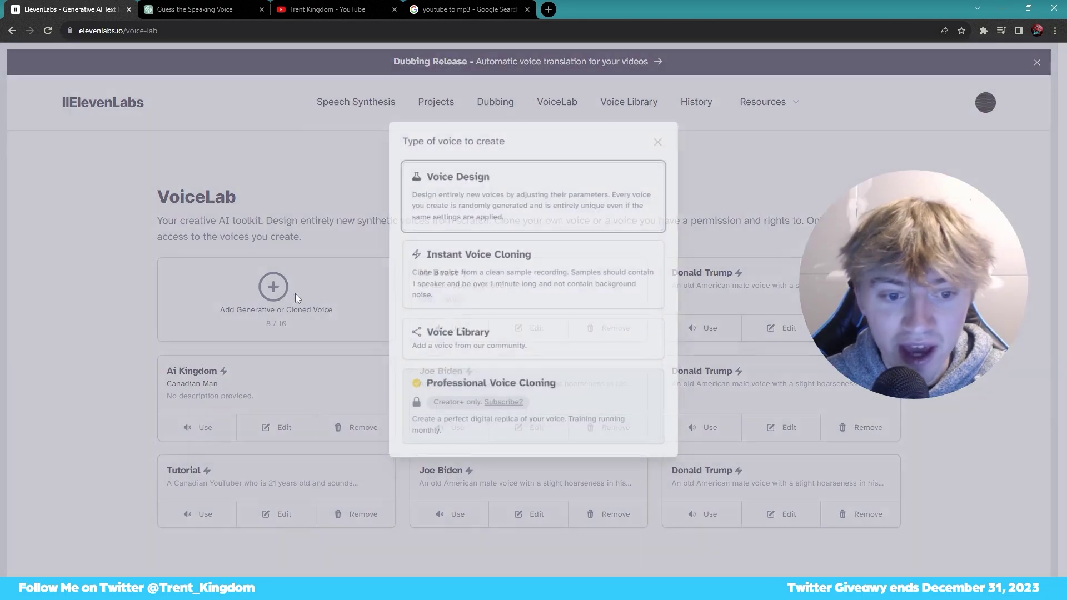
left_click(548, 275)
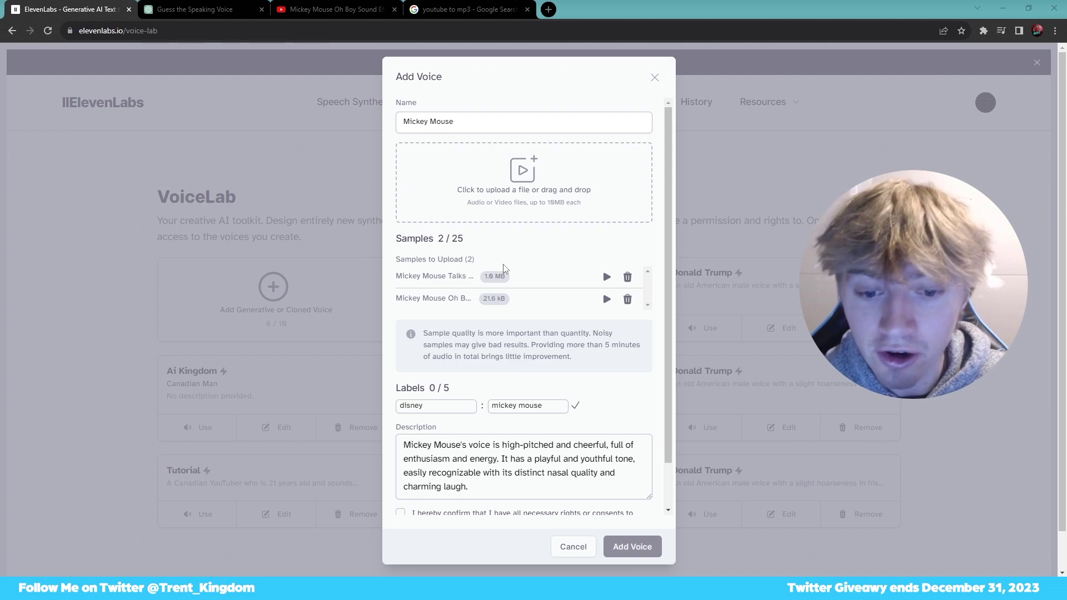
- Add ChatGPT's Mickey Mouse description, confirm sample rights, and create the cloned voice
scroll(505, 268, "down", 1)
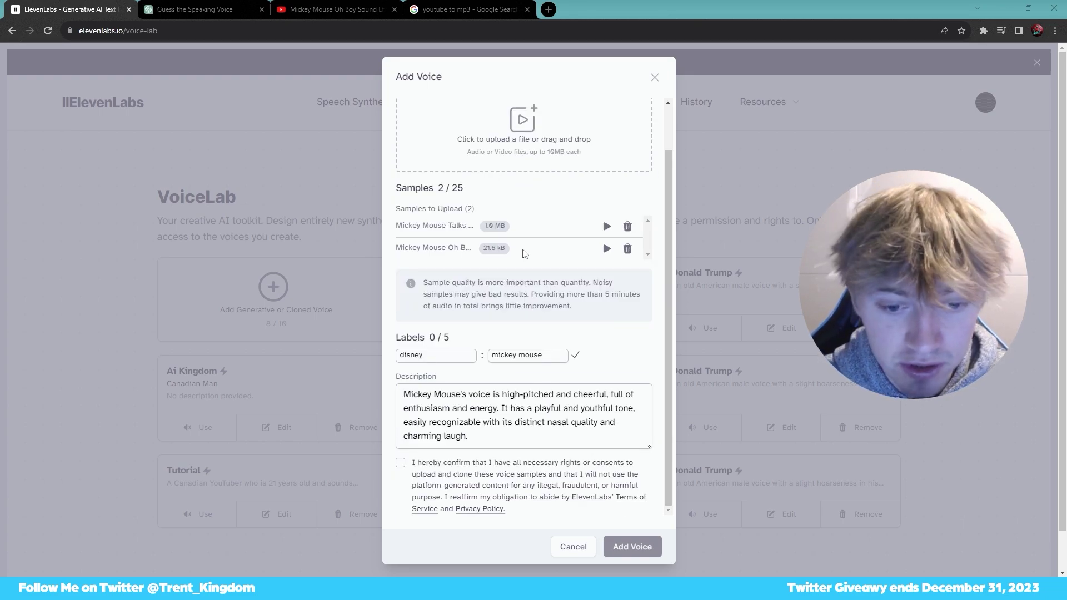
scroll(499, 279, "down", 1)
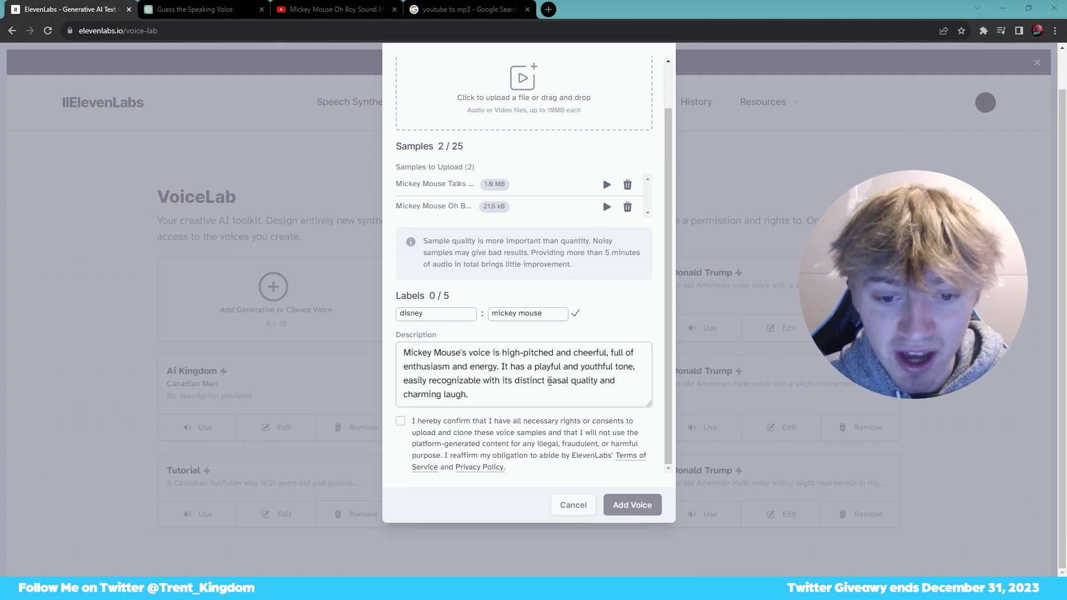
left_click(195, 9)
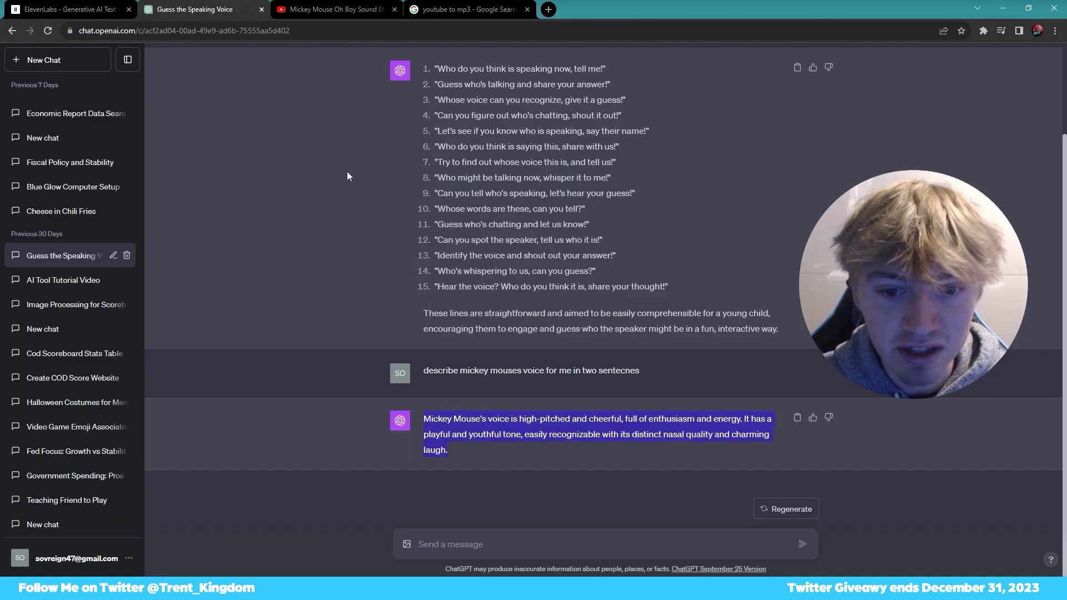
left_click_drag(457, 370, 486, 333)
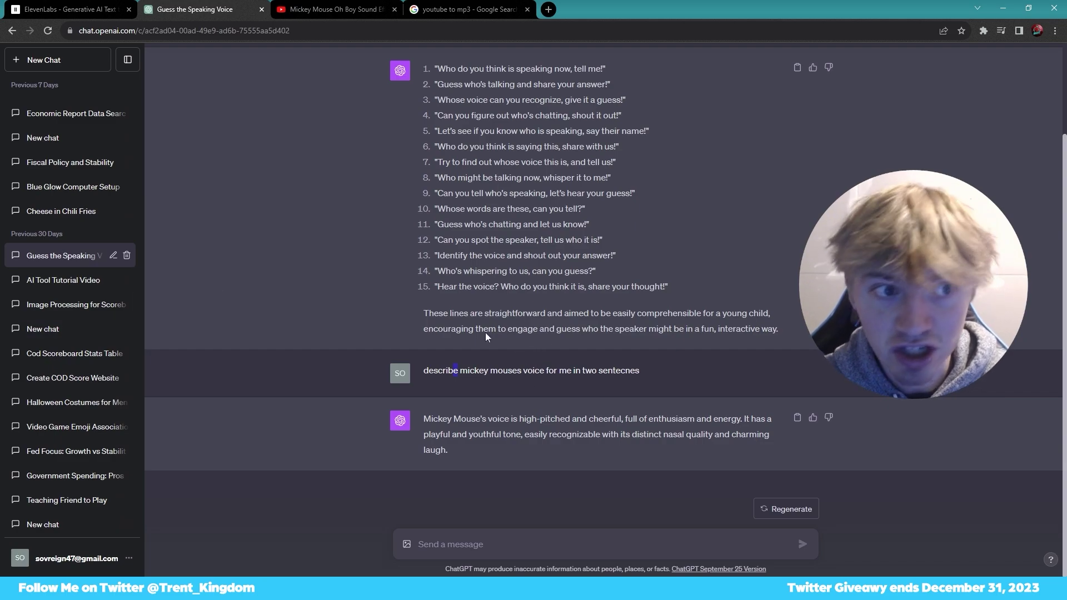
left_click(69, 10)
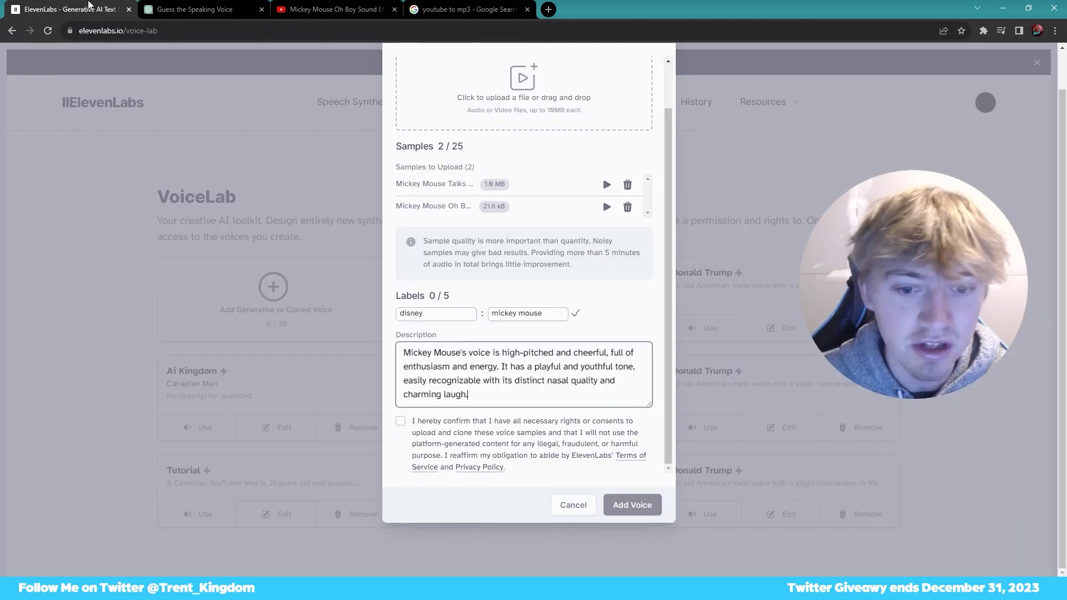
left_click(401, 422)
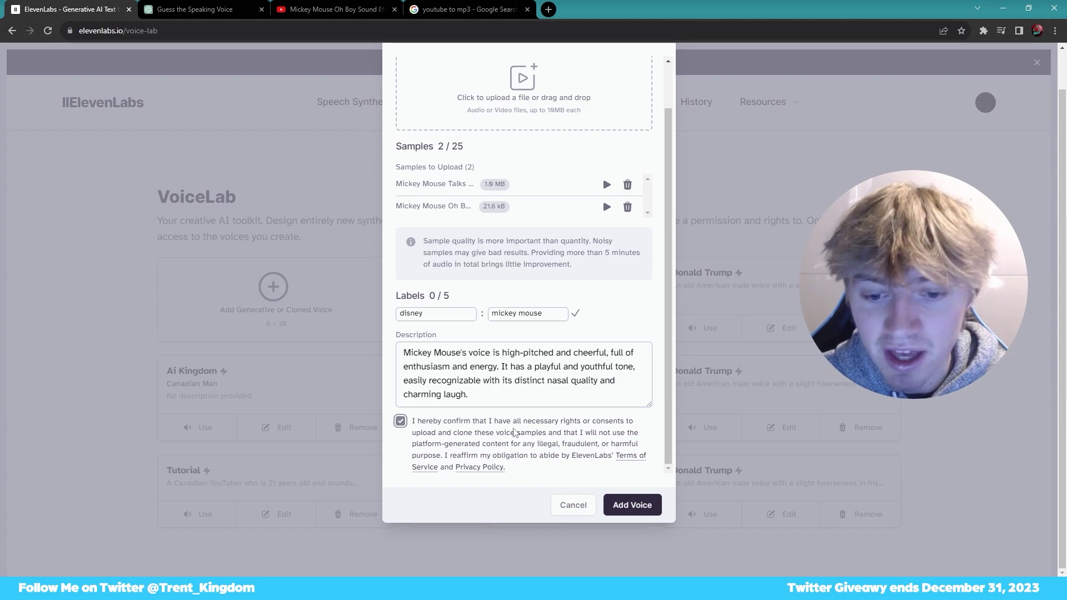
left_click(639, 507)
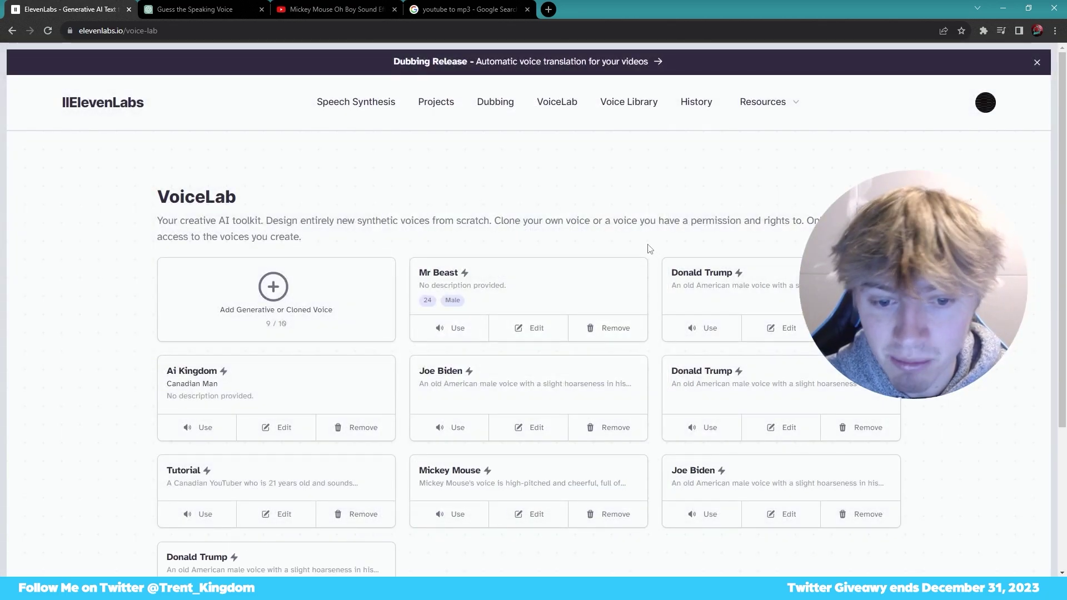
- Copy the first sound-bite line from the ChatGPT conversation
scroll(648, 250, "down", 4)
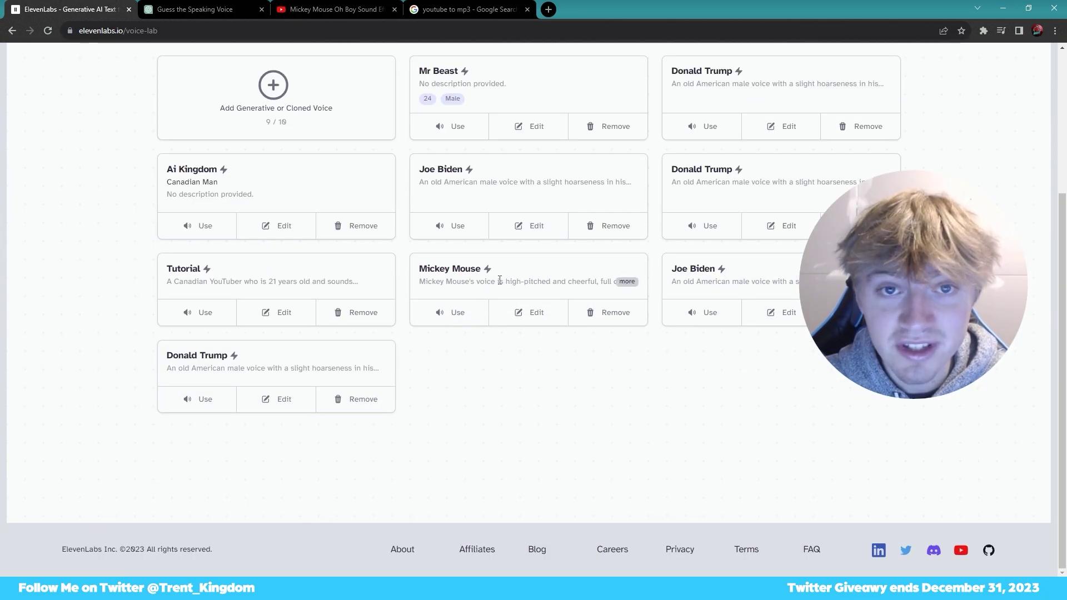
scroll(523, 289, "up", 4)
scroll(531, 317, "down", 3)
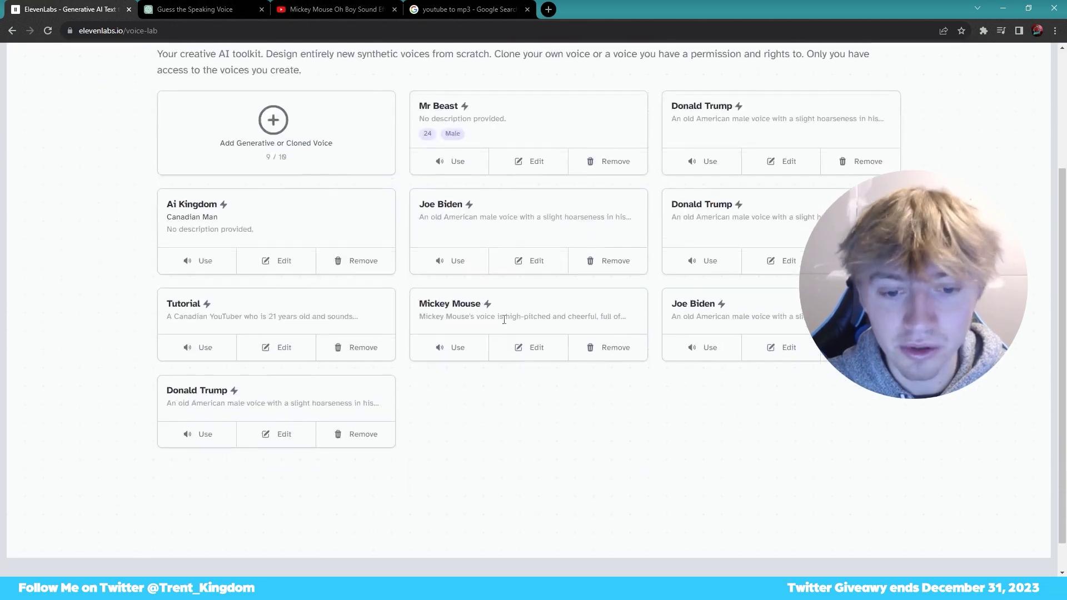
key("ctrl+Tab")
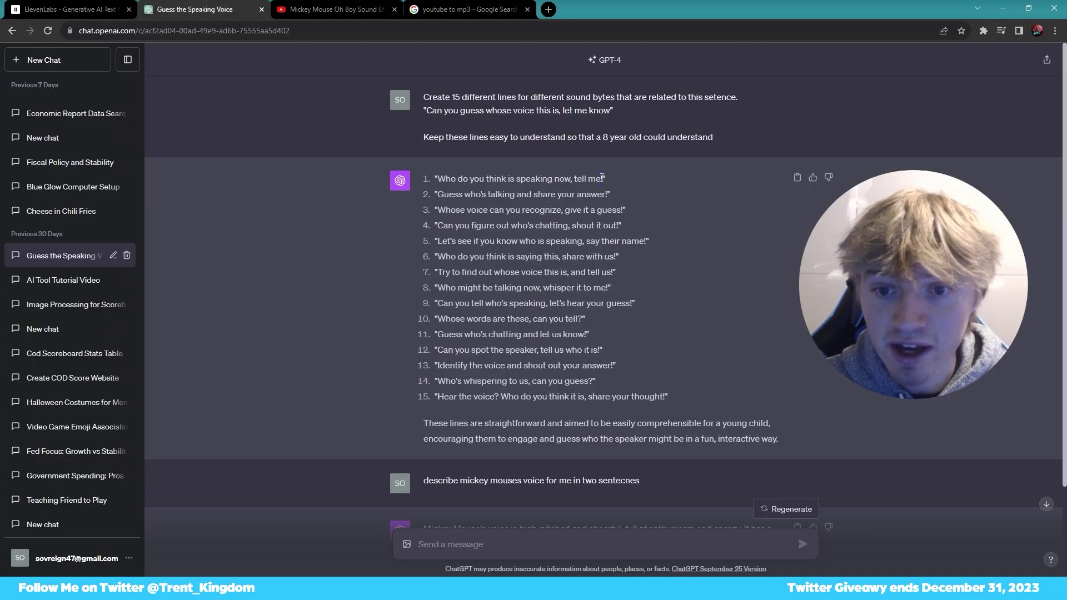
left_click_drag(602, 179, 439, 179)
right_click(437, 180)
left_click(451, 189)
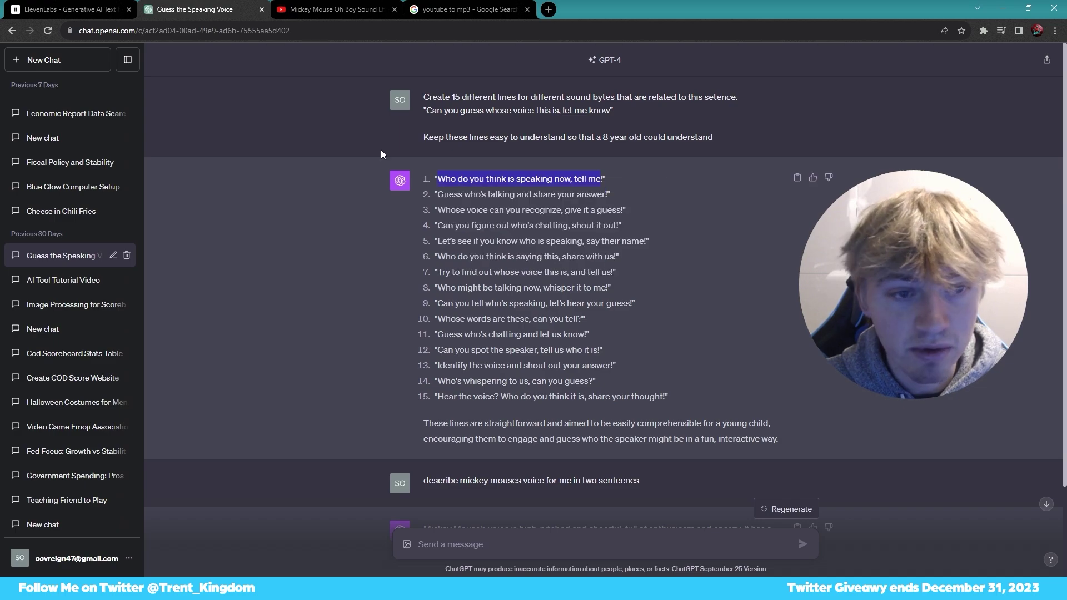
- Use the Mickey Mouse voice and paste the line over the existing speech text
key("ctrl+shift+Tab")
left_click(459, 351)
left_click_drag(457, 376, 285, 376)
right_click(349, 378)
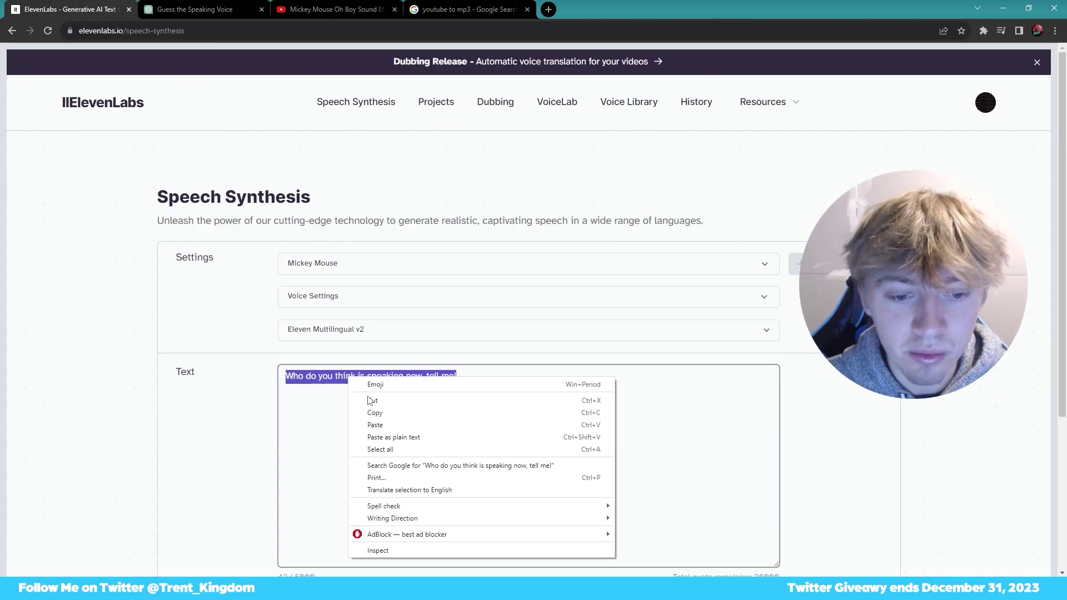
left_click(383, 425)
scroll(467, 429, "down", 4)
scroll(563, 418, "up", 3)
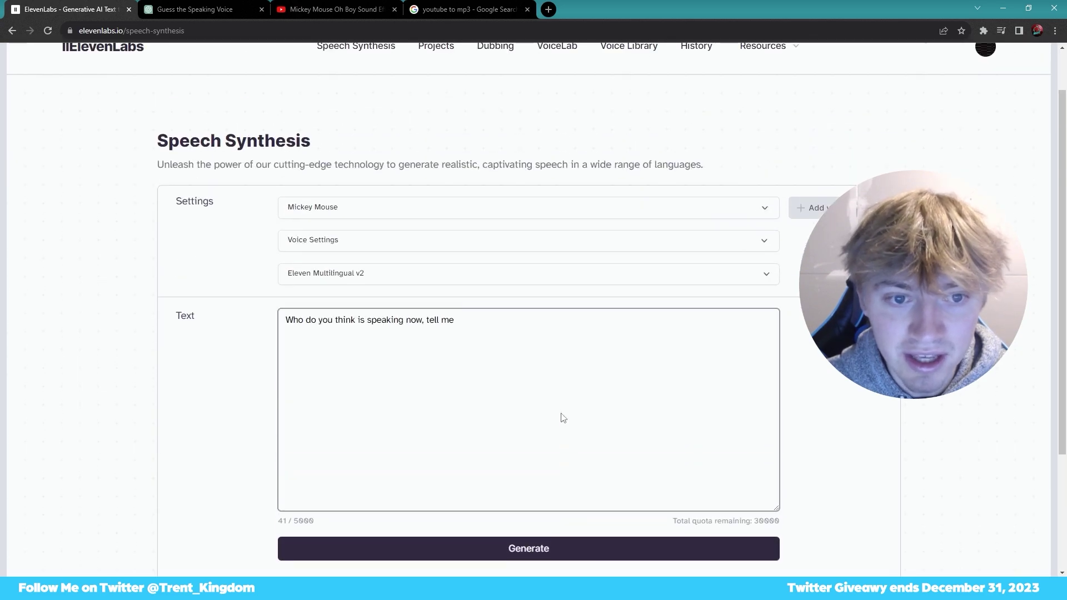
left_click(481, 241)
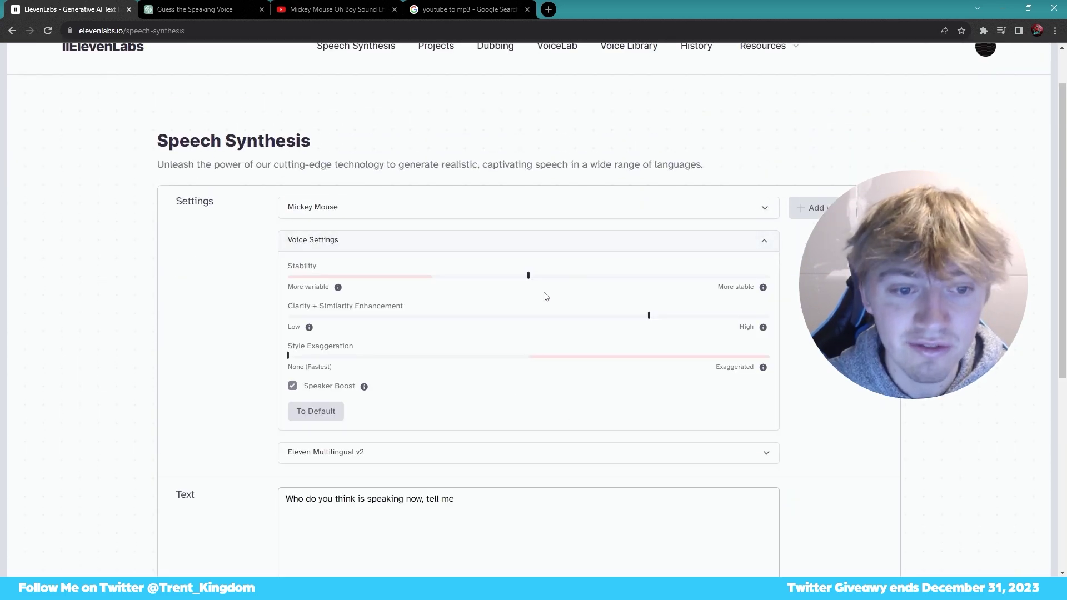
- Raise Style Exaggeration to 51%, then lower it to about 26%
mouse_move(525, 279)
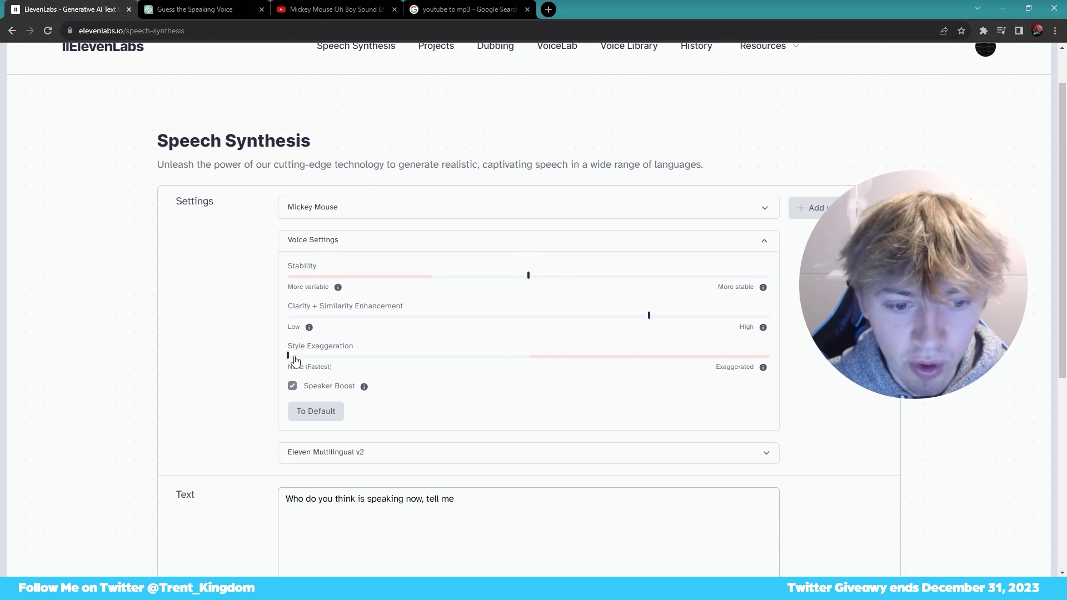
left_click_drag(289, 357, 534, 362)
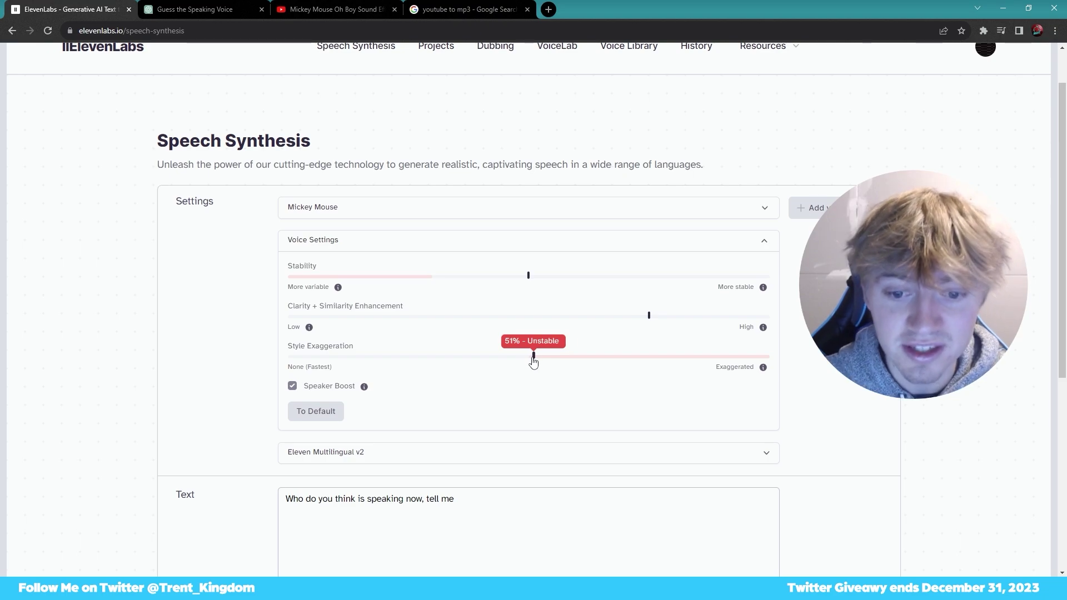
left_click_drag(533, 361, 408, 360)
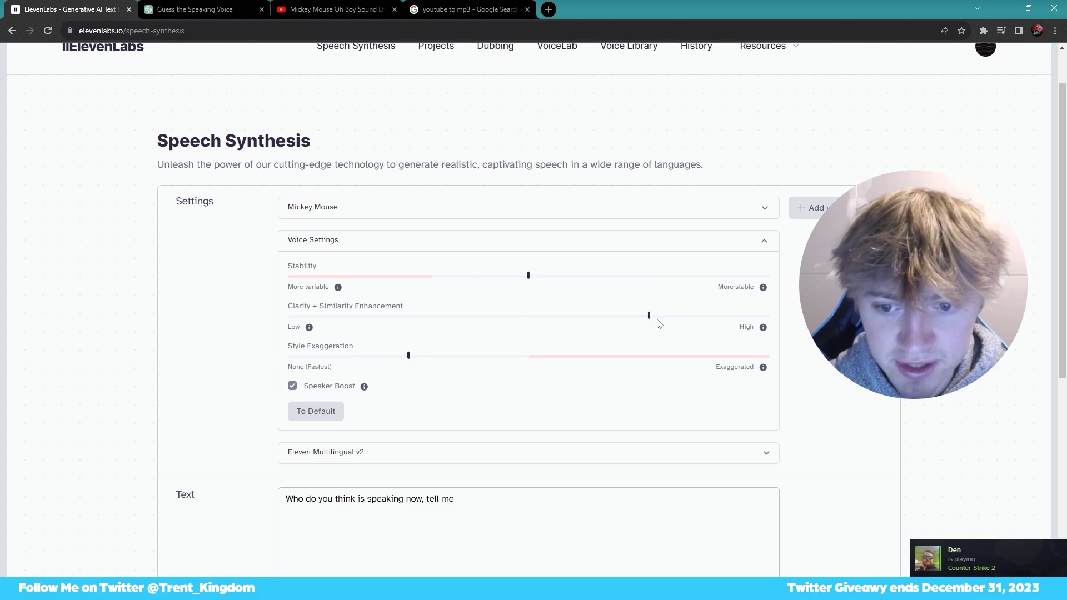
scroll(667, 321, "down", 6)
- Generate the Mickey Mouse clip of 'Who do you think is speaking now, tell me', play it, and download it
left_click(624, 382)
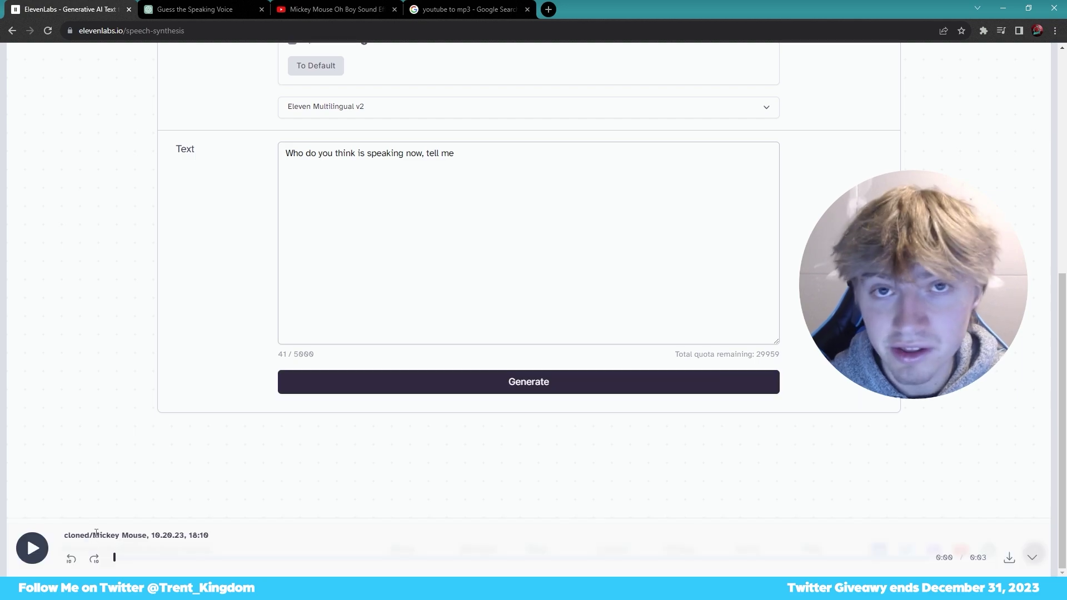
left_click(33, 547)
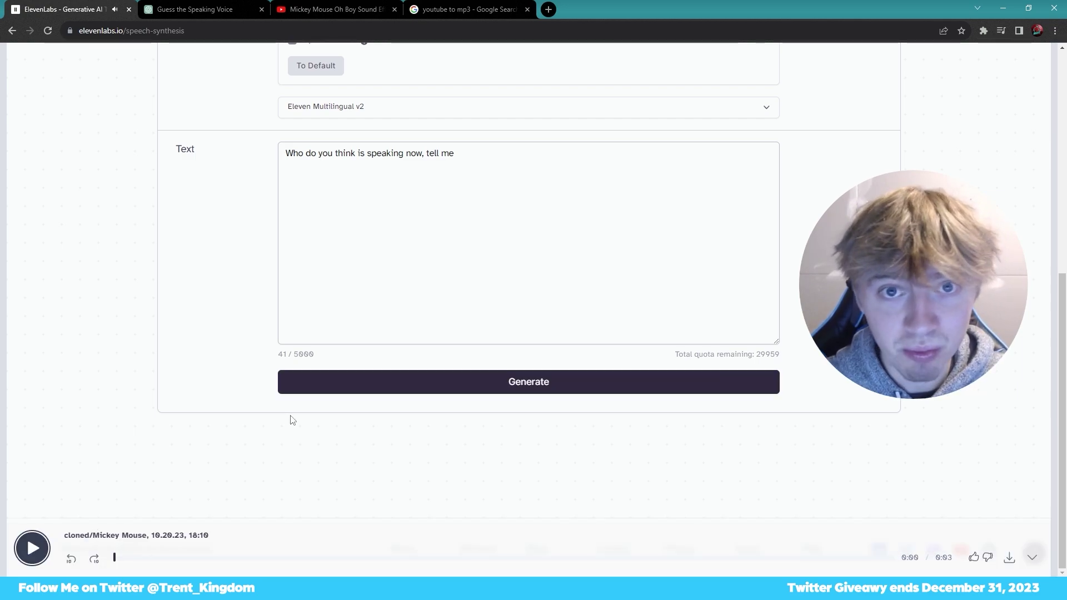
scroll(790, 327, "up", 5)
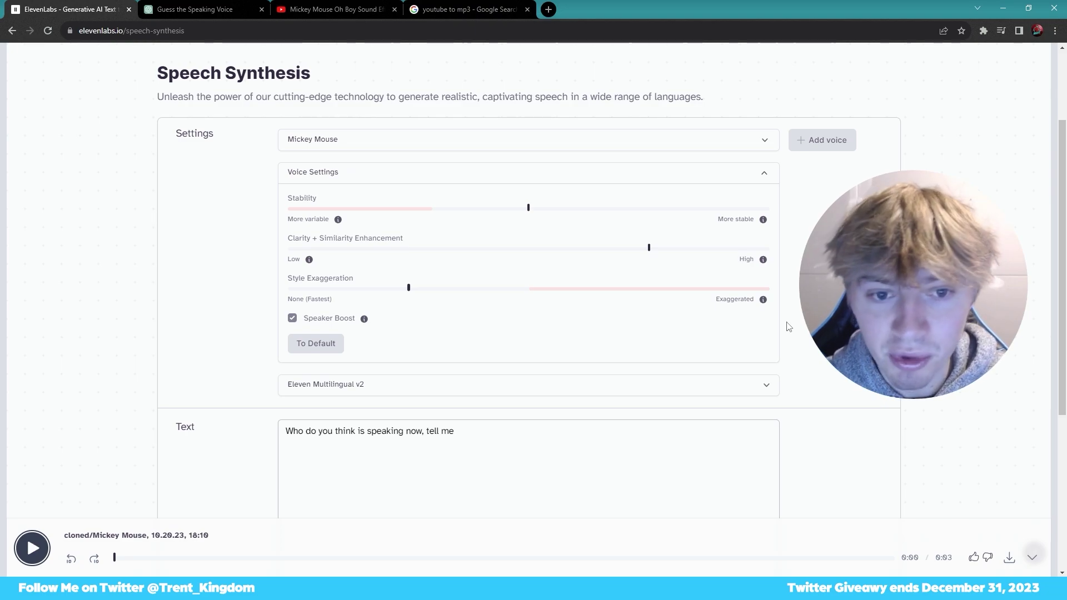
scroll(790, 328, "down", 5)
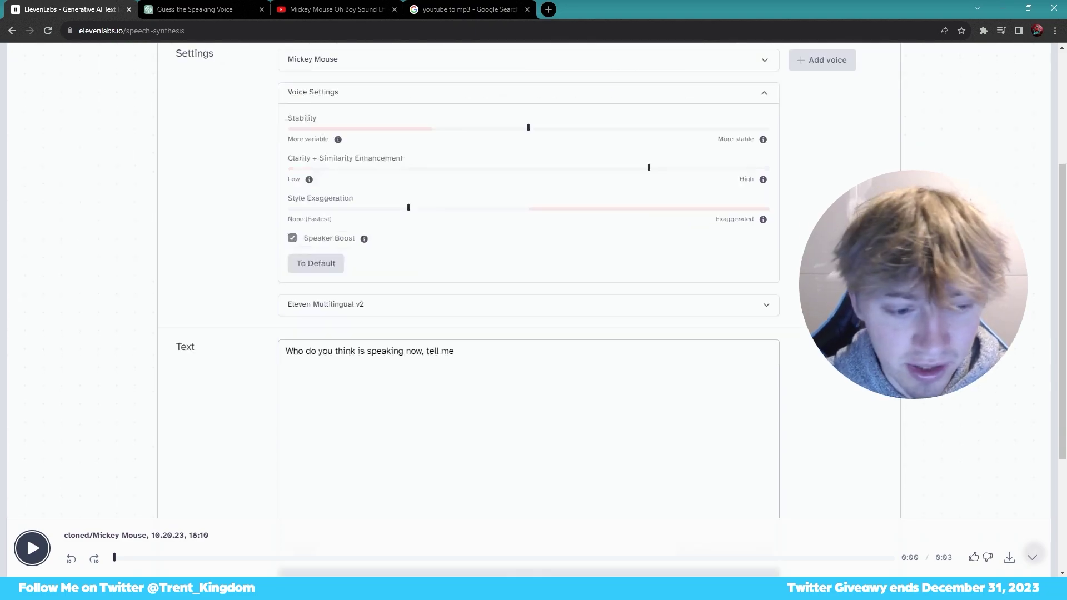
left_click(1009, 559)
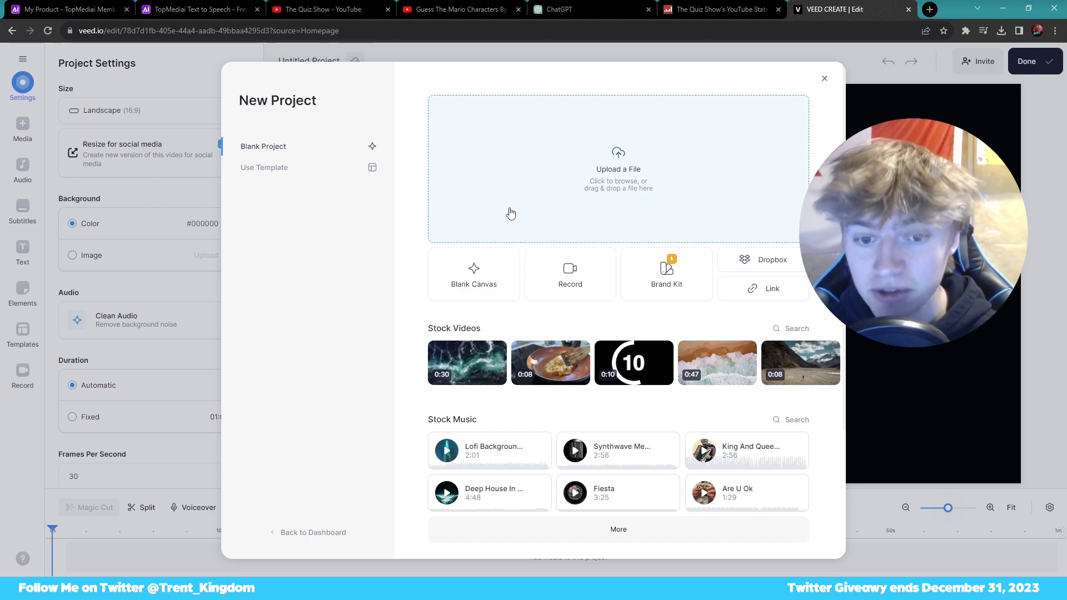
- Set the canvas to YouTube Short 9:16 and upload the four character voice .wav files
left_click(139, 110)
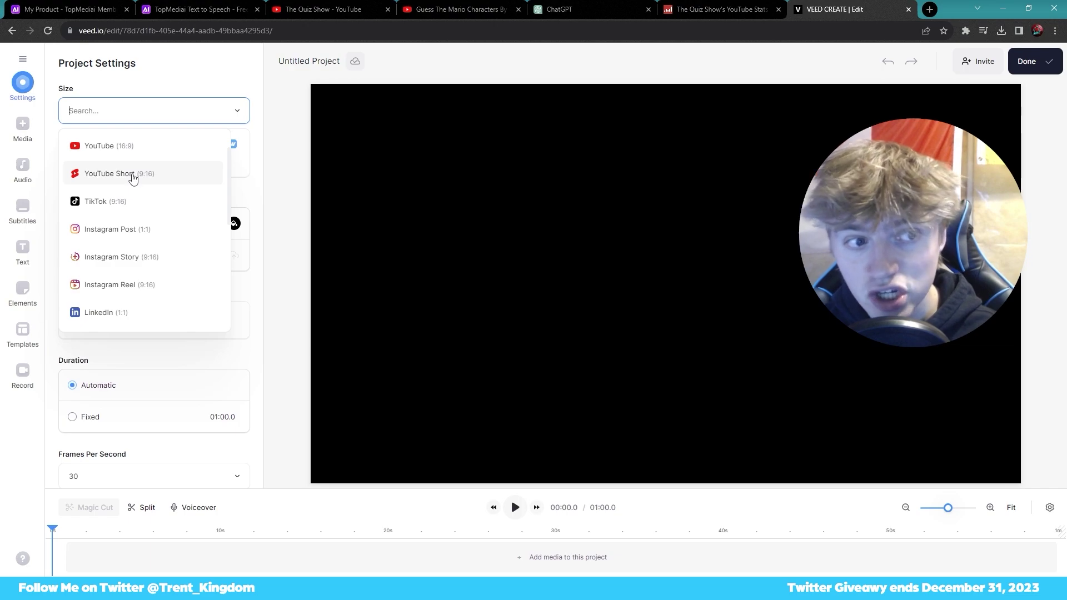
left_click(130, 177)
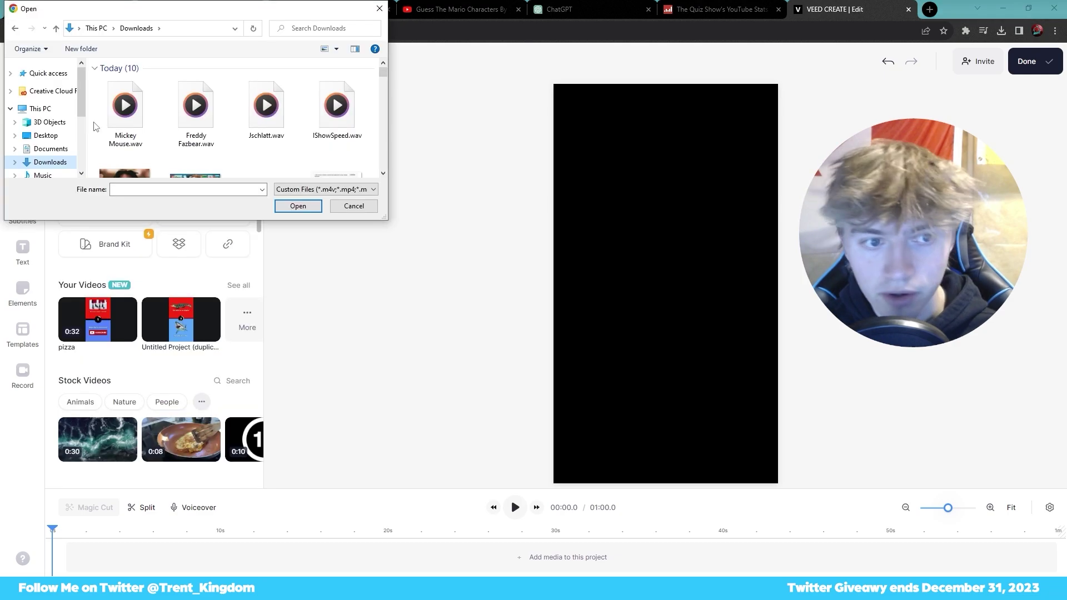
left_click_drag(93, 122, 356, 123)
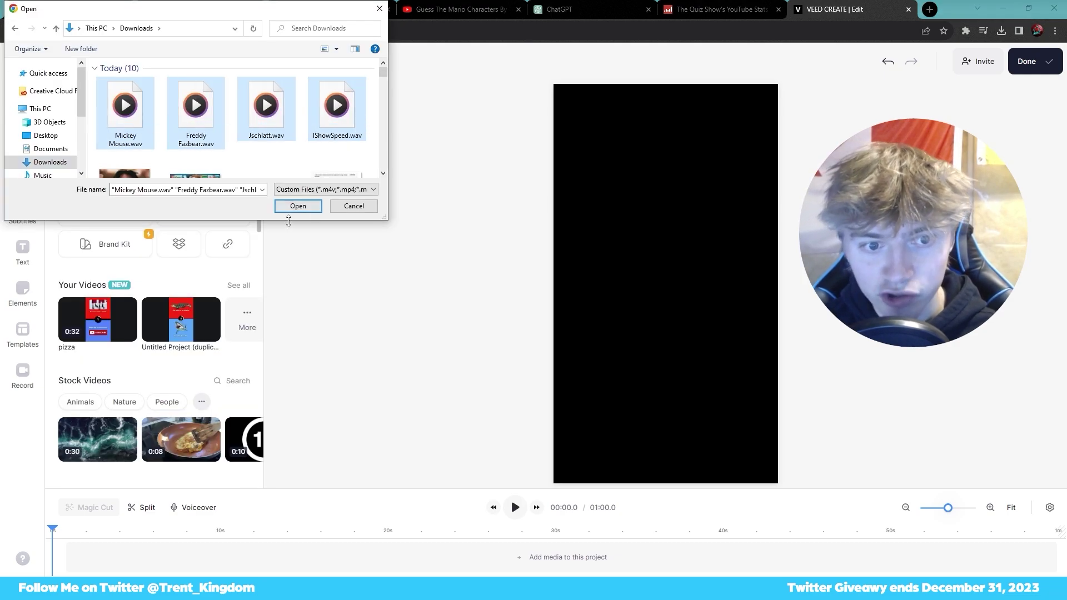
left_click(298, 206)
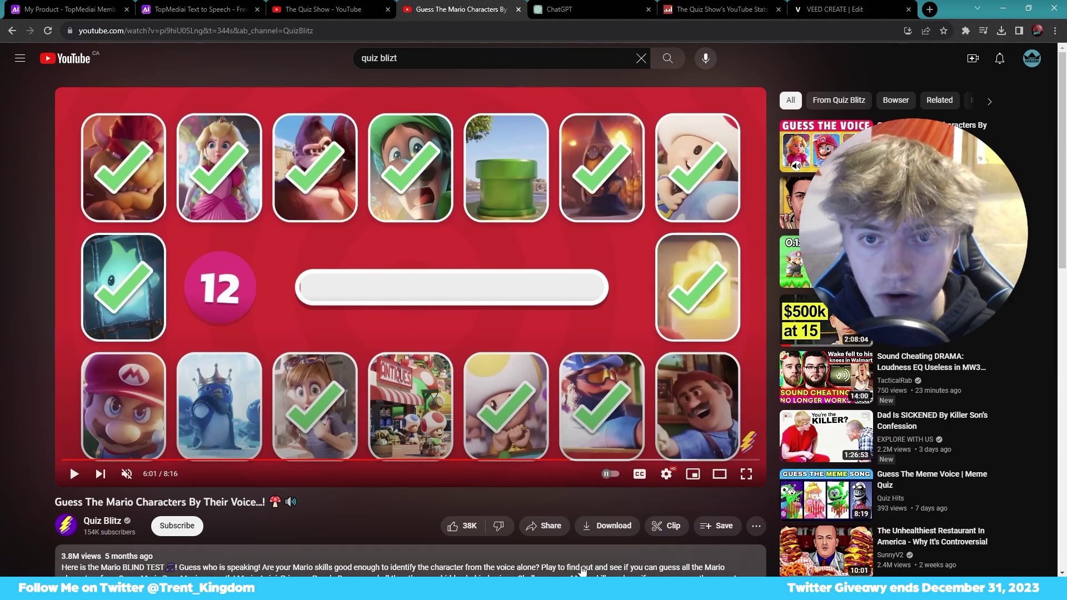
- Return to the VEED editor showing the quiz timeline with title, images and voice clips
left_click(834, 9)
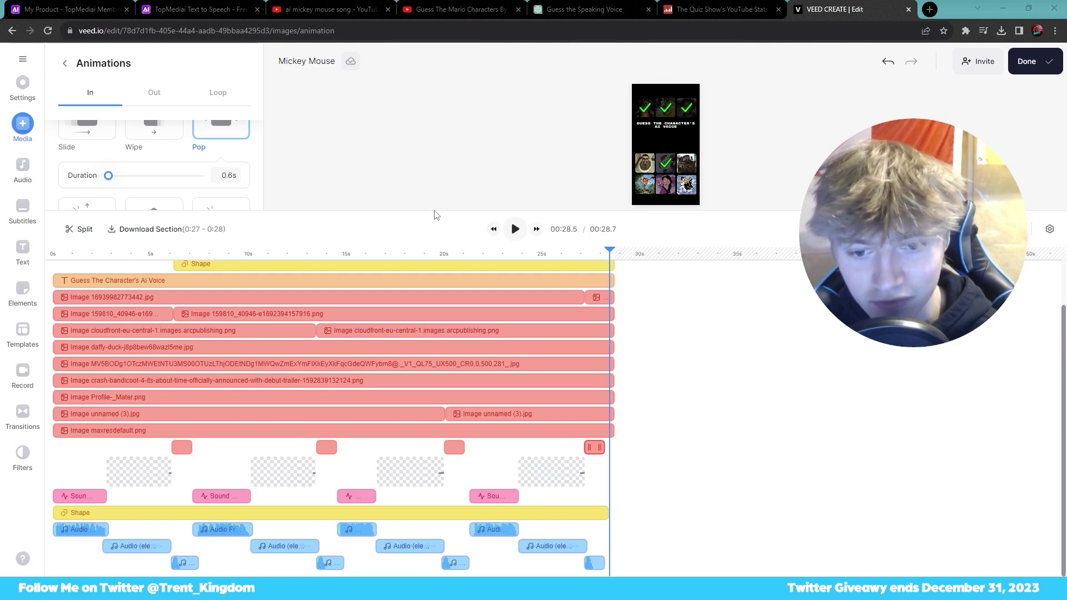
- Select the MV5BODg, daffy-duck and second cloudfront image clips on the timeline
left_click(464, 364)
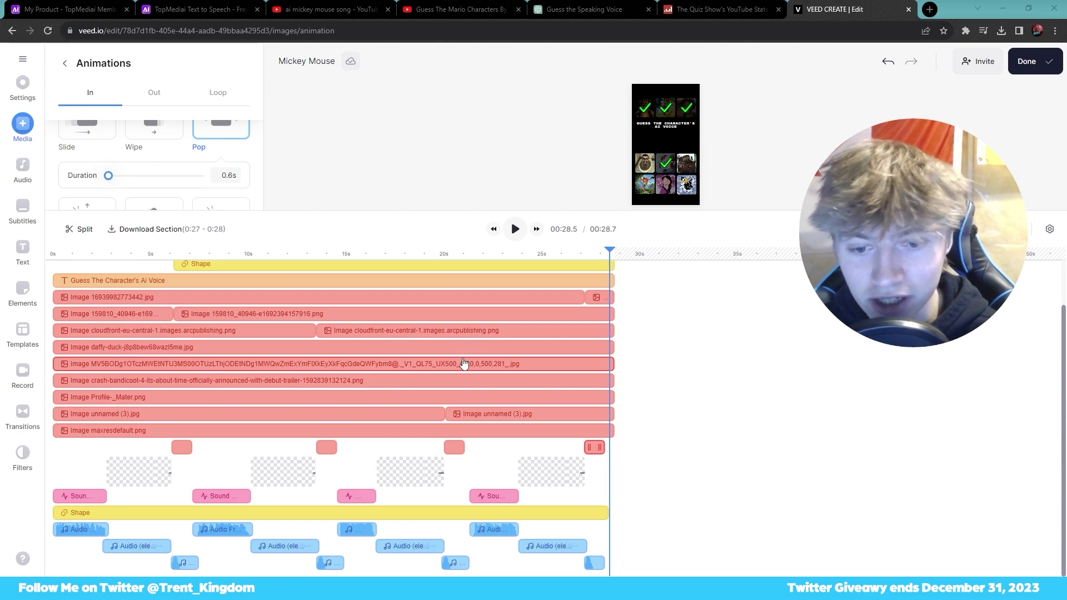
left_click(460, 352)
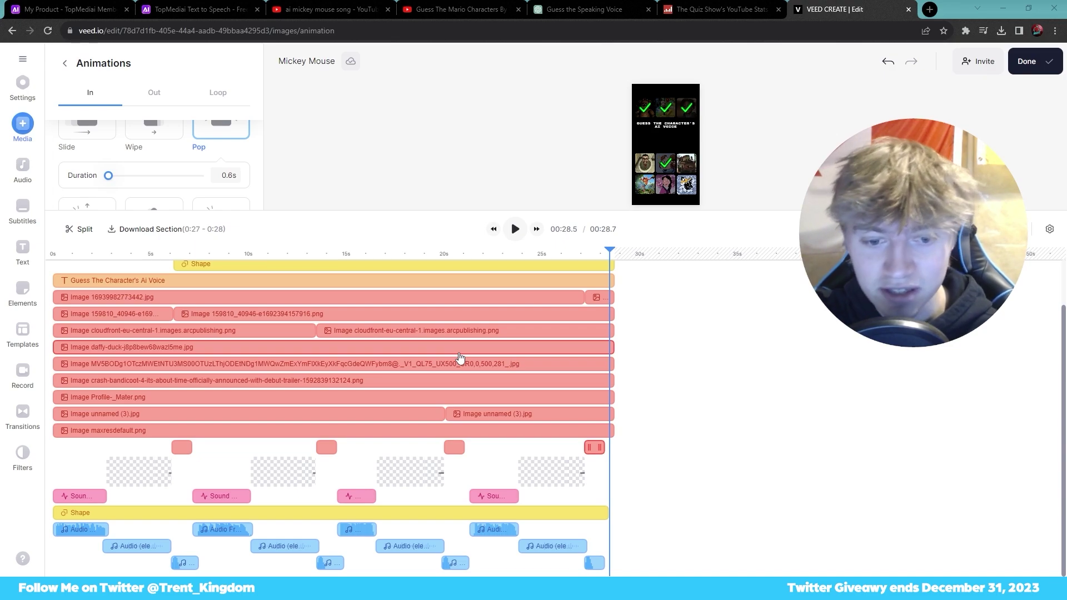
left_click(381, 328)
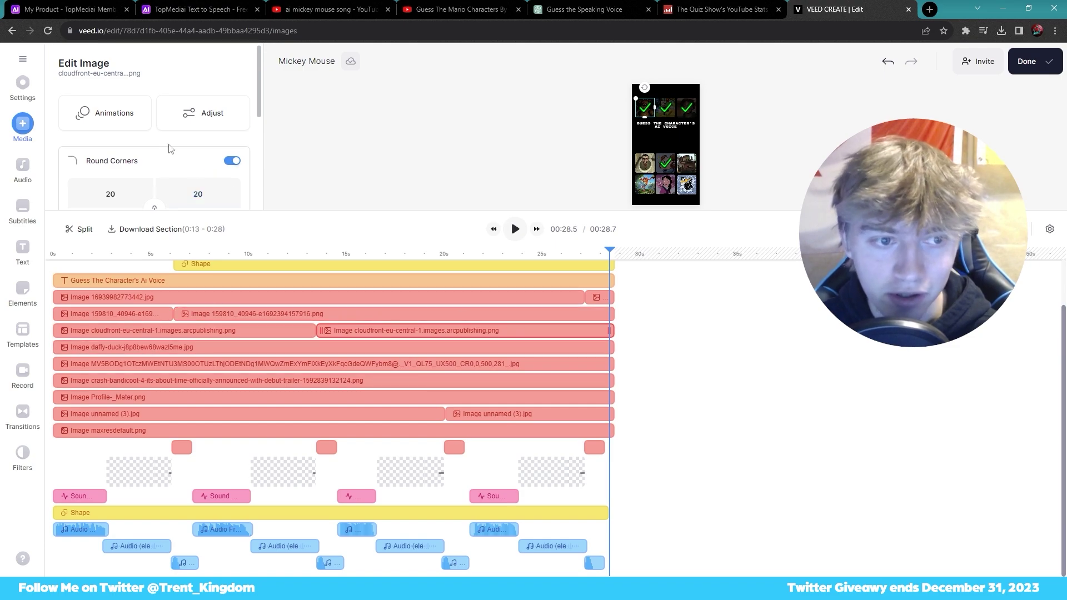
- Open Replace Image for the cloudfront clip, cancel it, and rewind the preview to 0
scroll(177, 157, "down", 2)
left_click(119, 179)
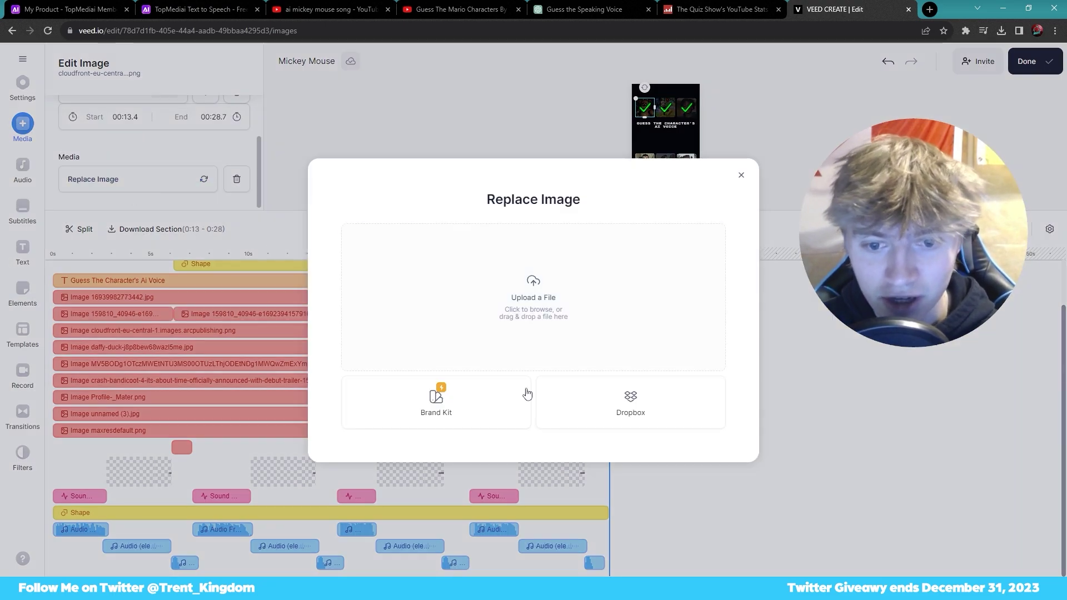
left_click(742, 175)
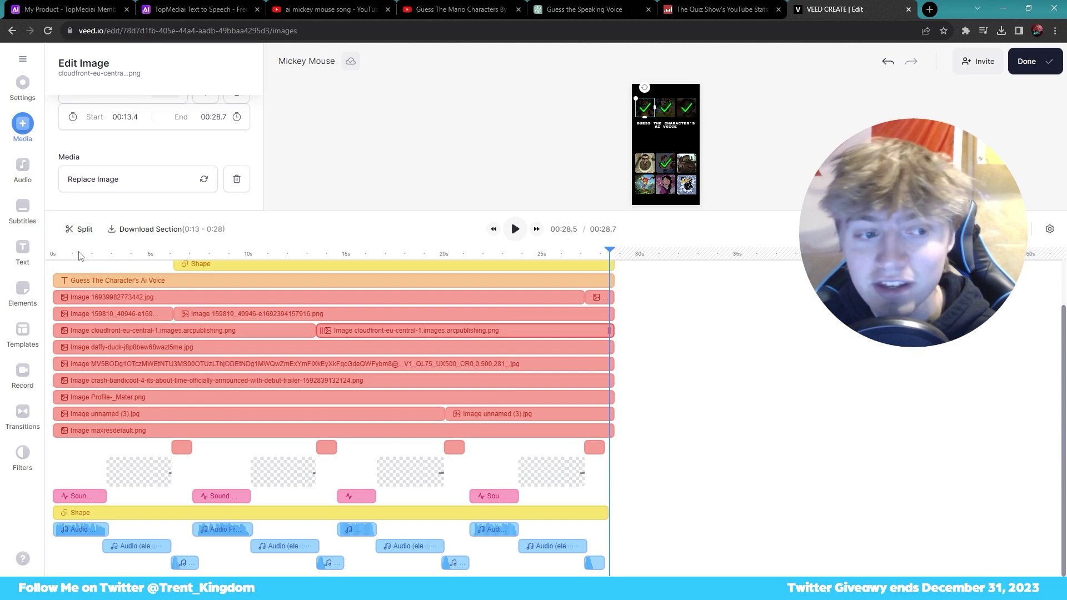
left_click_drag(70, 254, 50, 256)
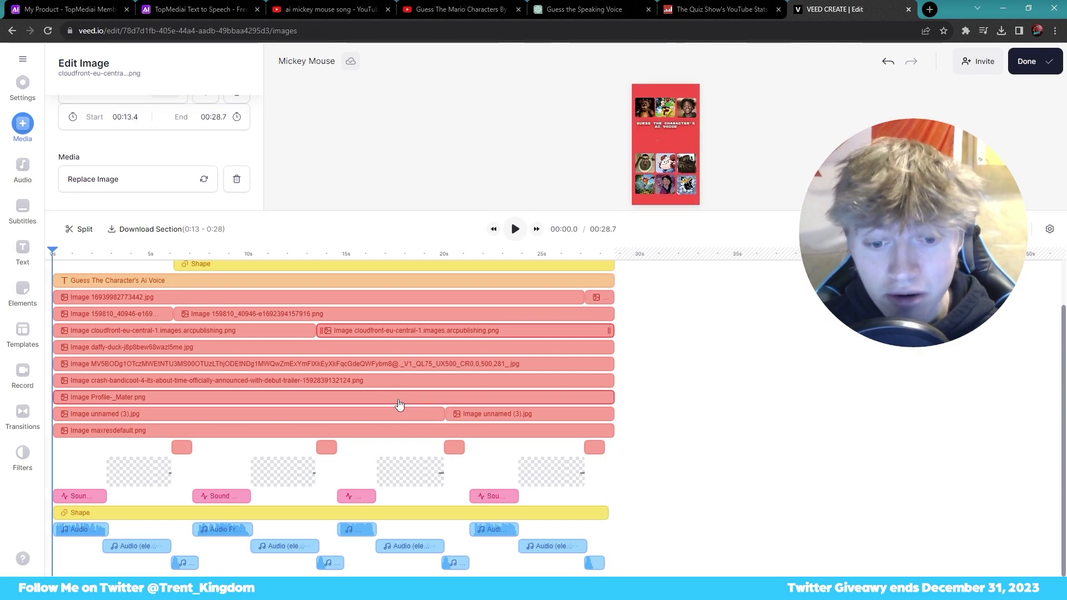
- Enlarge the preview, play the quiz, check the timer bar at 4.8 s, then re-expand the timeline
left_click_drag(351, 212, 387, 462)
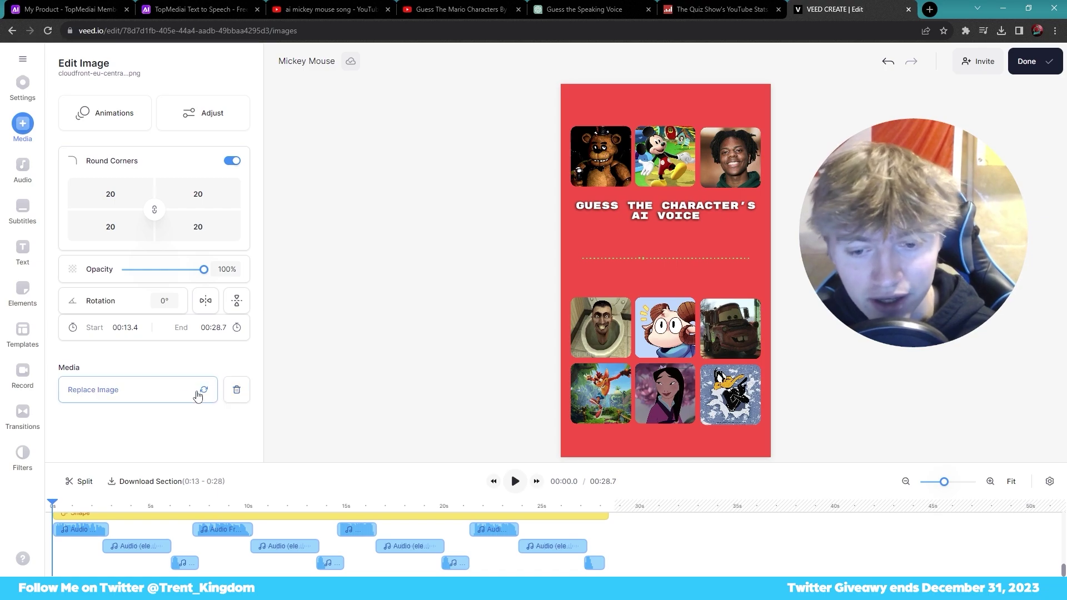
left_click(515, 482)
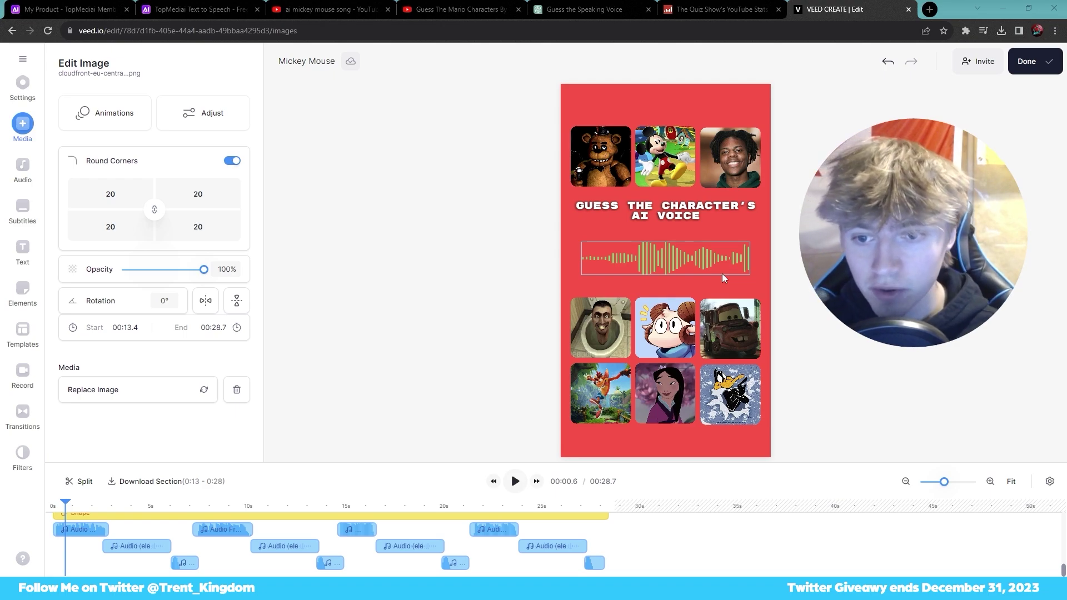
left_click(149, 507)
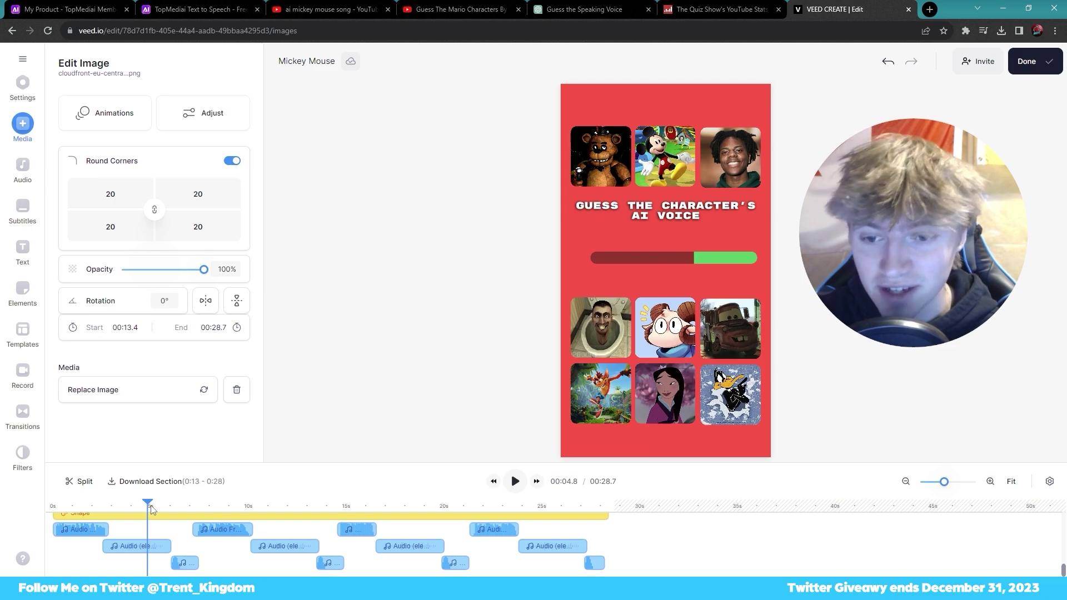
left_click_drag(152, 510, 76, 354)
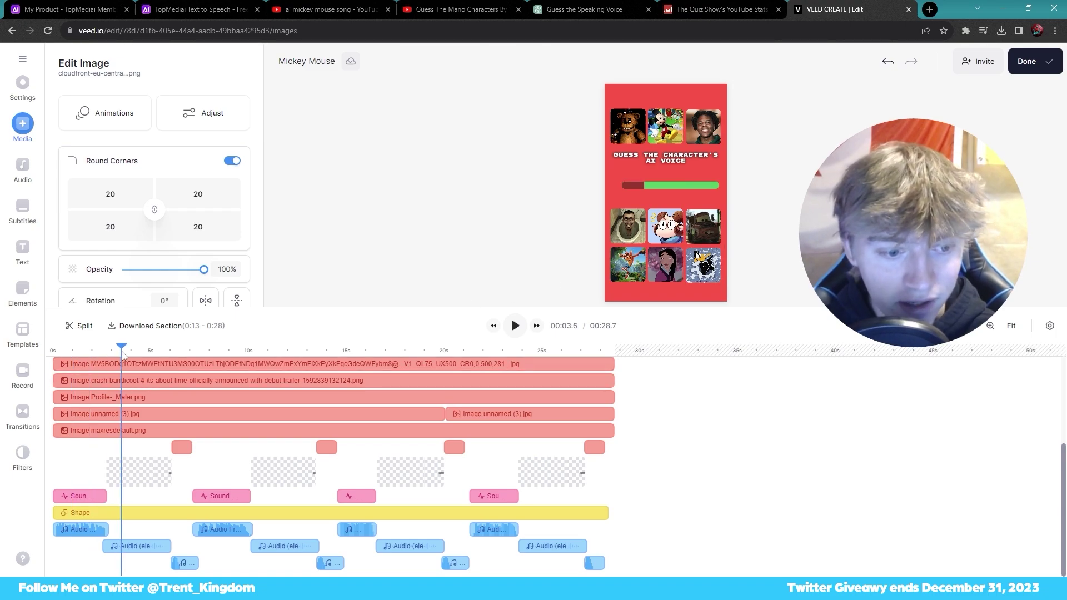
- Select the Mickey Mouse voice clip, glancing at the TopMediai tab before returning
left_click(55, 351)
left_click(80, 529)
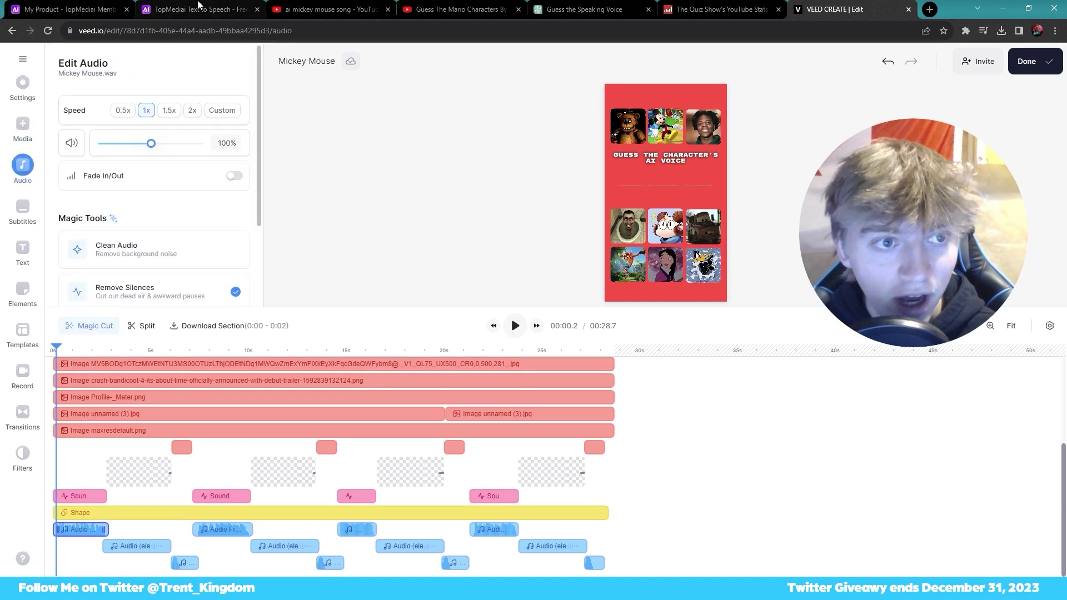
left_click(192, 9)
left_click(842, 10)
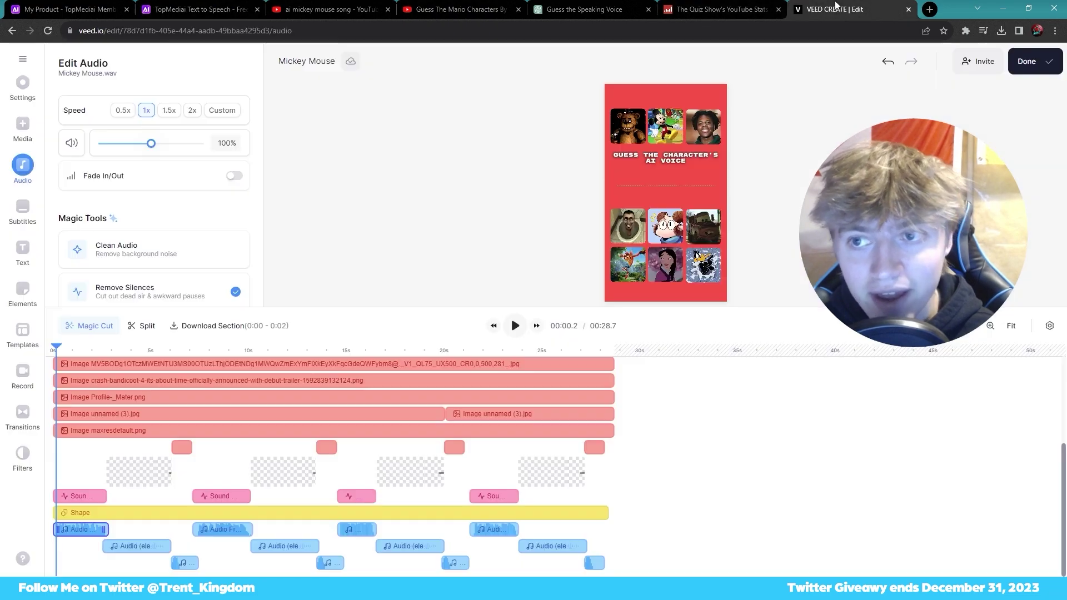
- Scrub the opening, select the loading-bar clip and bubble-pop-swoosh-5.mp3, and preview the answer reveal
left_click_drag(65, 352, 104, 358)
left_click(157, 471)
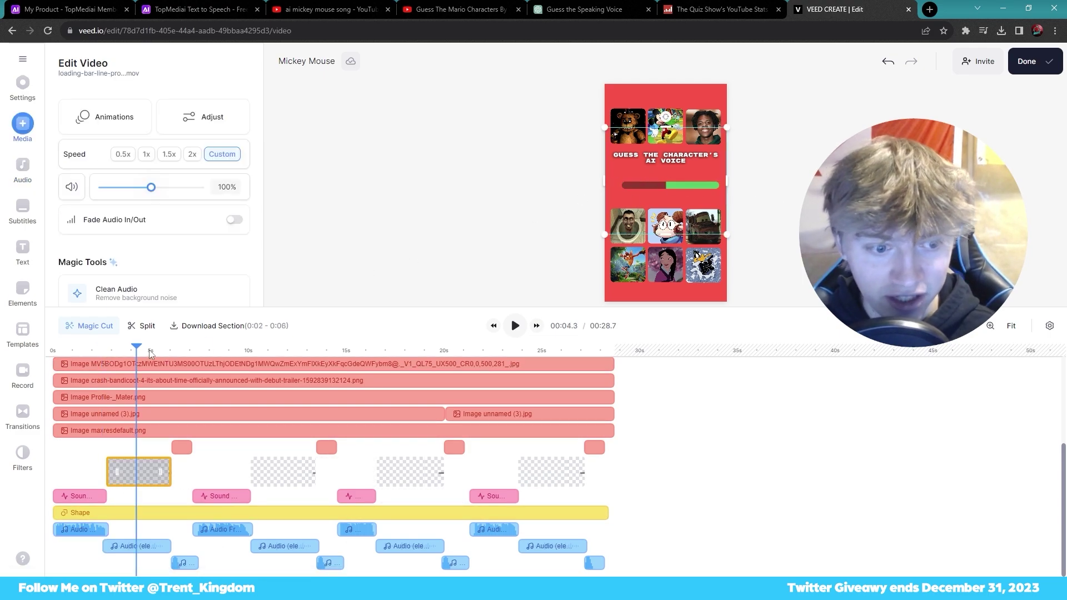
left_click_drag(150, 353, 160, 354)
left_click(180, 565)
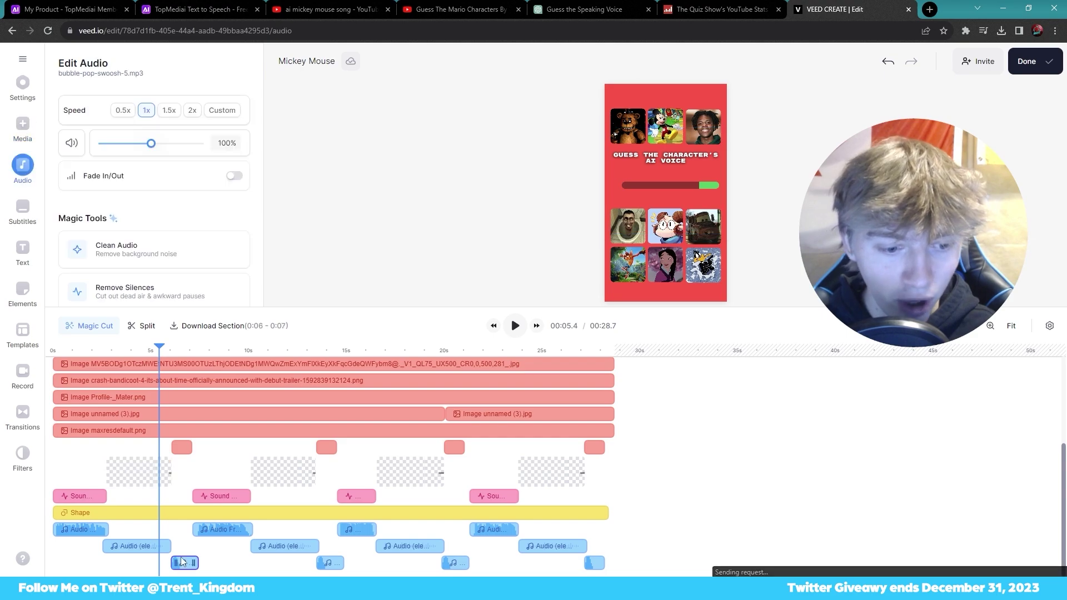
left_click(183, 354)
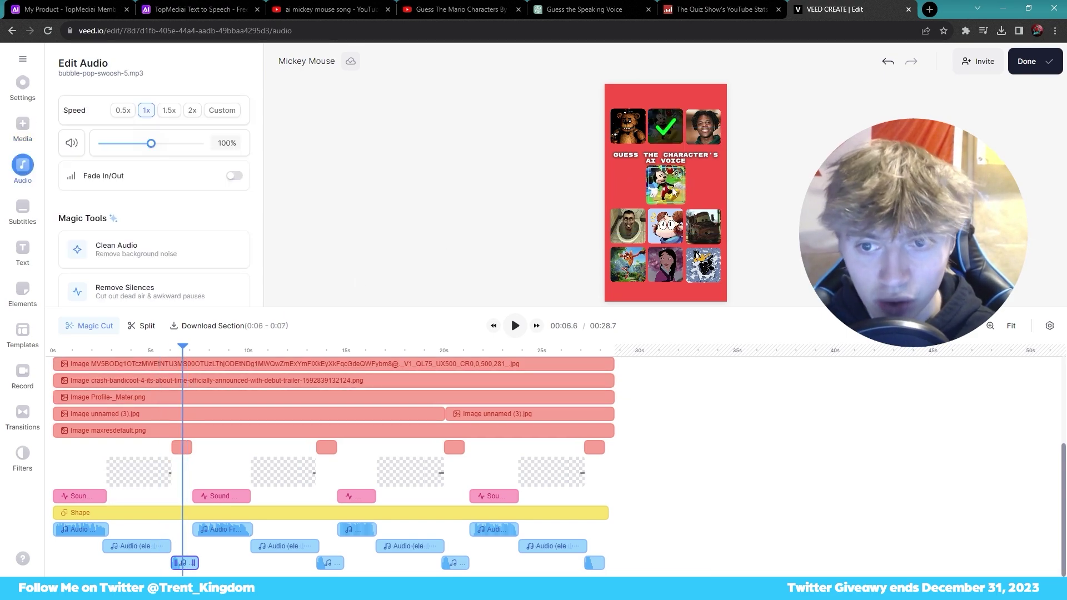